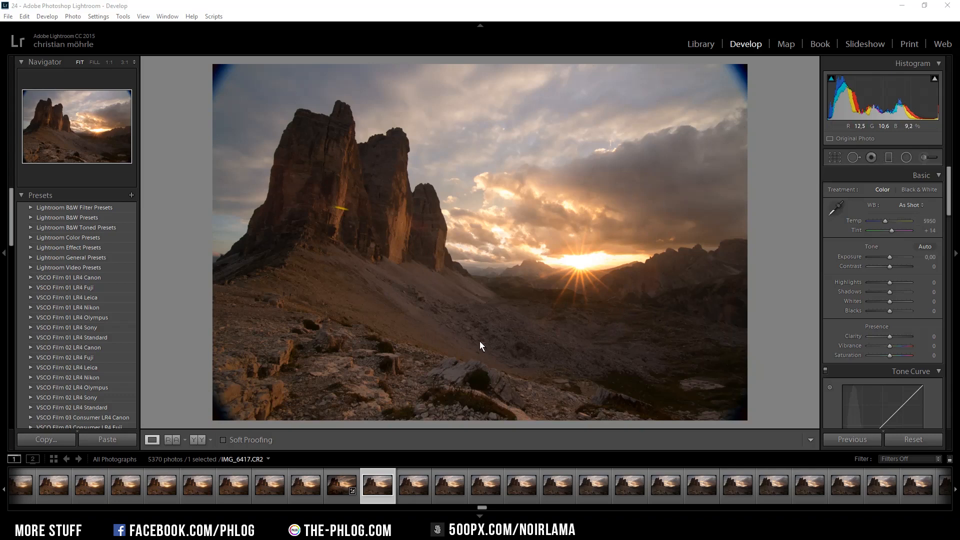
Turn on Remove Chromatic Aberration in the photo's lens corrections
drag(948, 198, 944, 325)
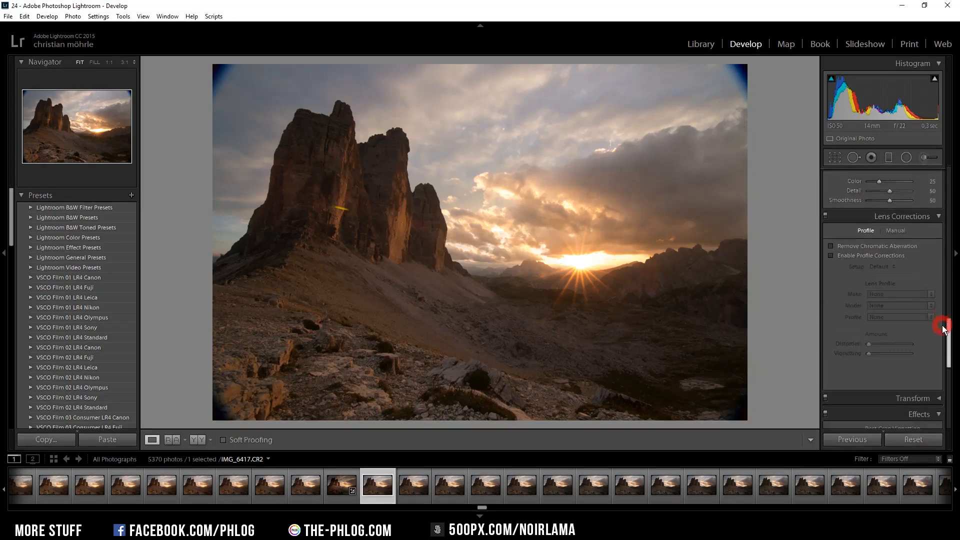
click(875, 250)
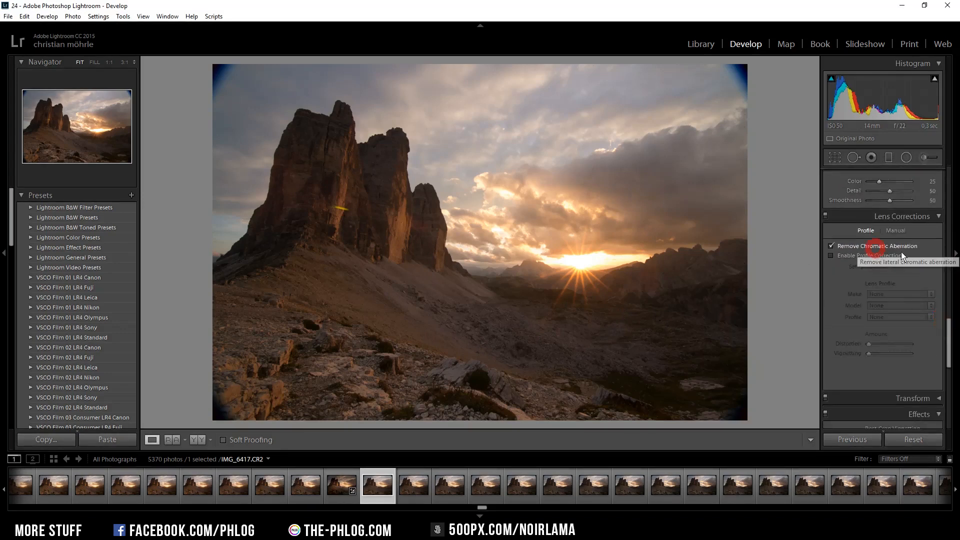
click(883, 259)
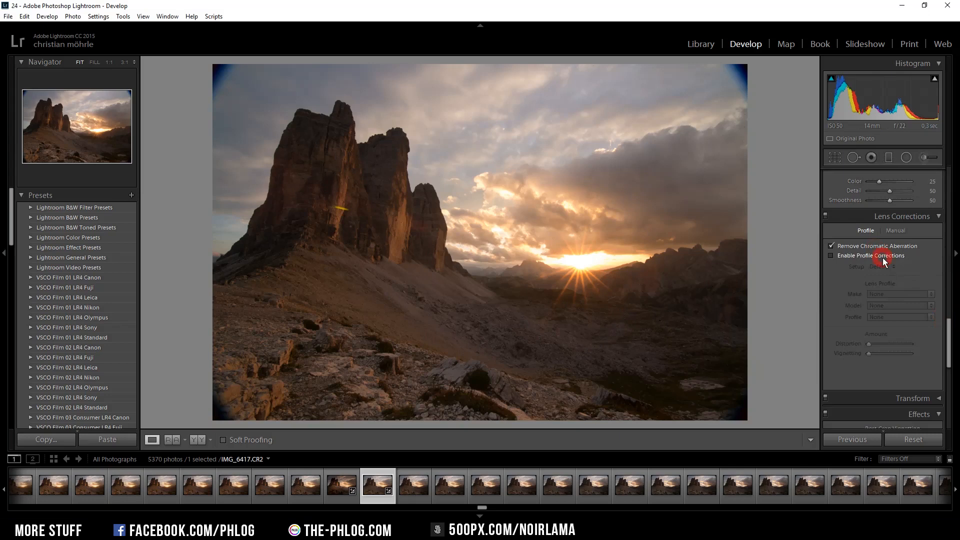
Change the camera calibration profile to the one listed between Camera Landscape and Camera Portrait
drag(949, 327, 950, 393)
click(913, 287)
click(913, 287)
click(913, 286)
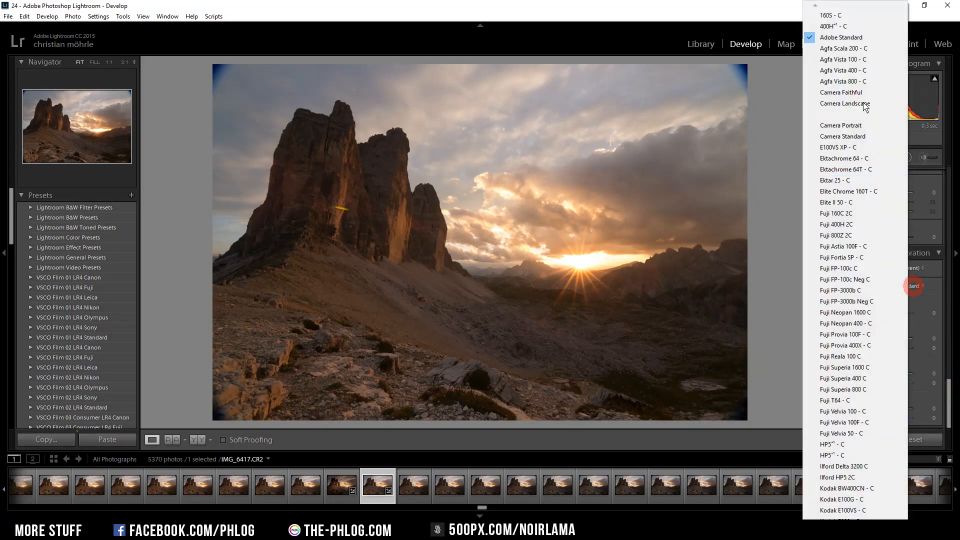
click(869, 115)
Warm the white balance temperature to 6524 and set the basic Clarity to +5 and Highlights to -24
drag(949, 400, 926, 151)
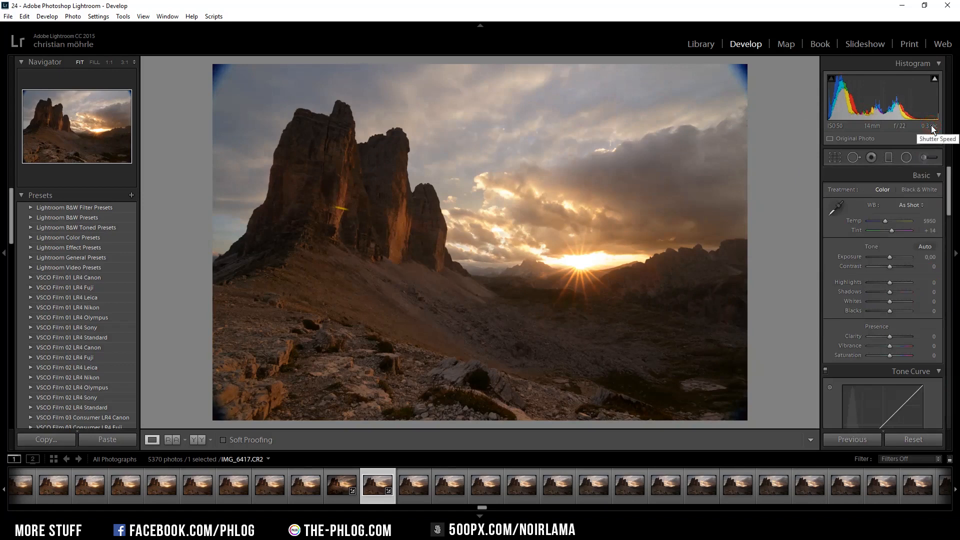
drag(884, 221, 888, 220)
drag(886, 221, 887, 220)
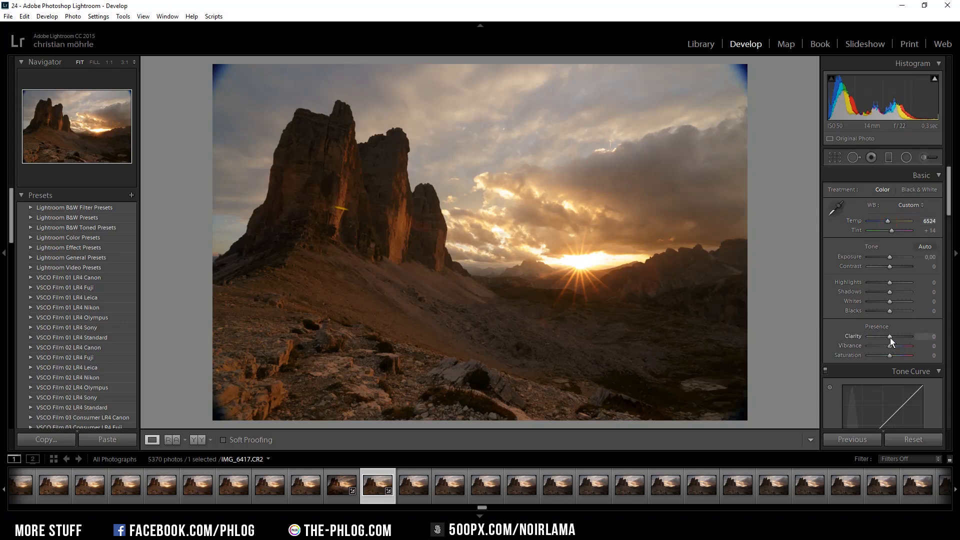
drag(889, 337, 893, 338)
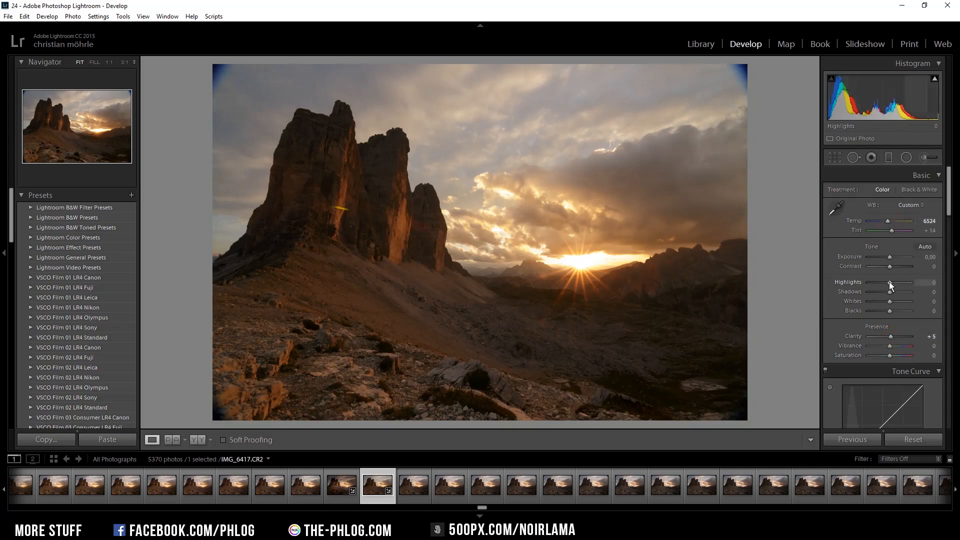
drag(890, 285, 885, 285)
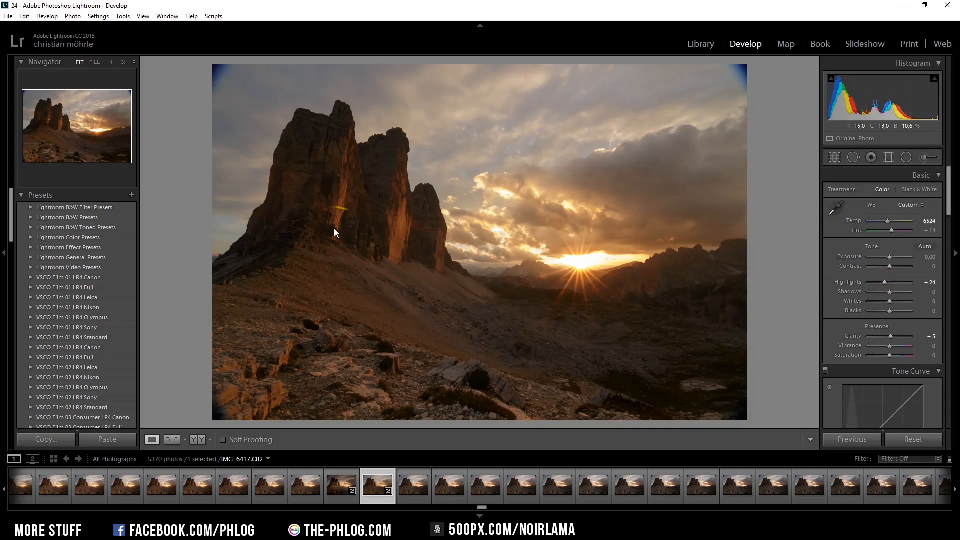
Place a large tilted radial filter across the peaks and valley, with Feather 72 and Exposure and Blacks reset to 0
click(905, 158)
drag(320, 231, 588, 346)
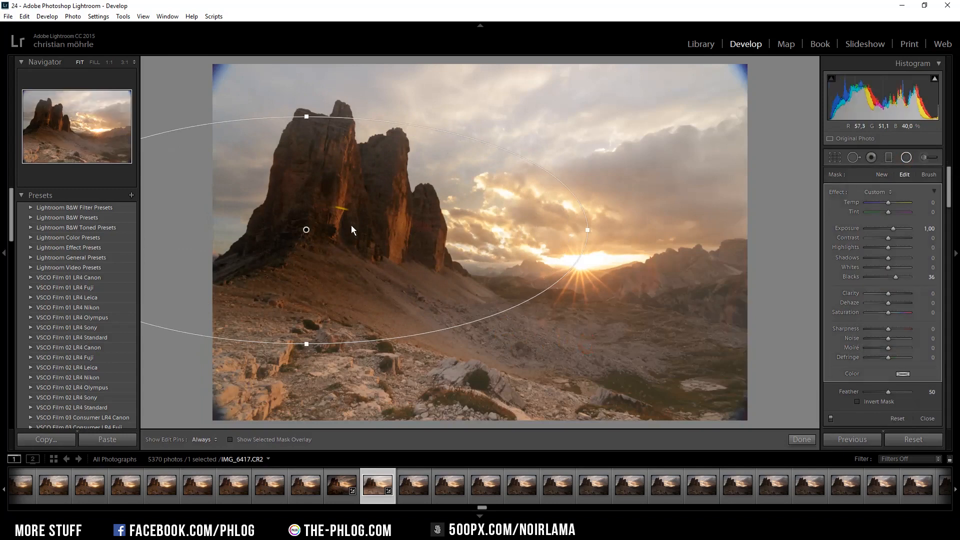
mouse_move(300, 230)
mouse_down()
mouse_move(490, 261)
mouse_move(496, 244)
mouse_up()
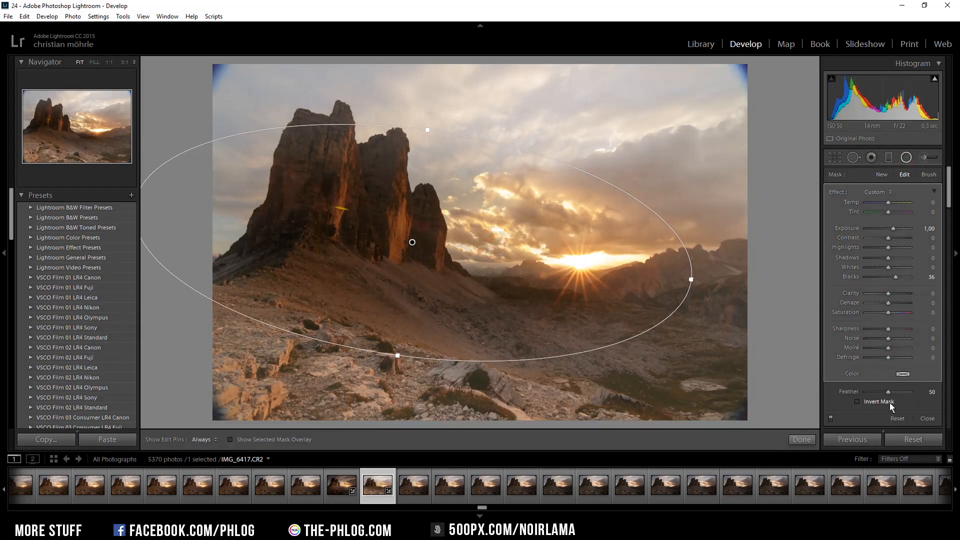
double_click(895, 277)
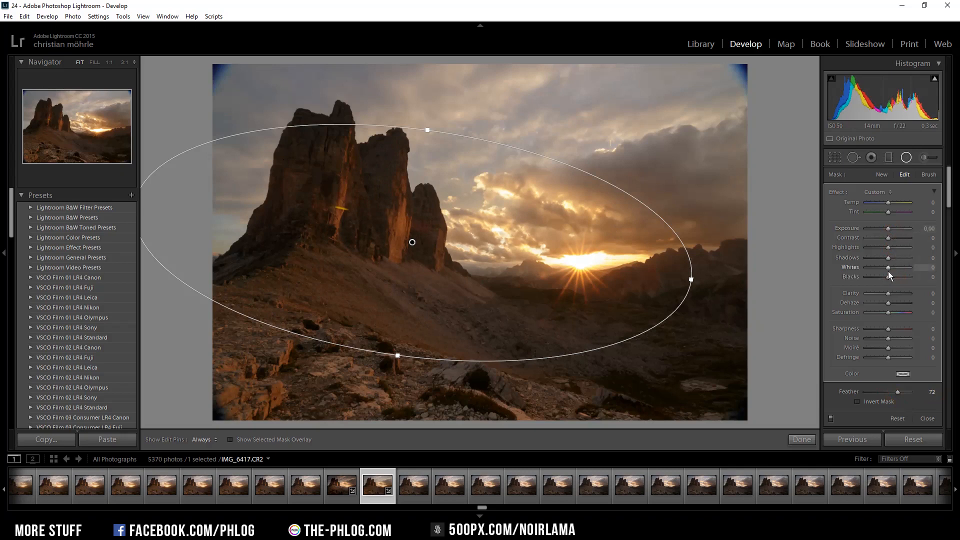
Set the large radial filter's Highlights to -22, Shadows to 26 and Blacks to -13, and close the filter
drag(888, 249, 883, 249)
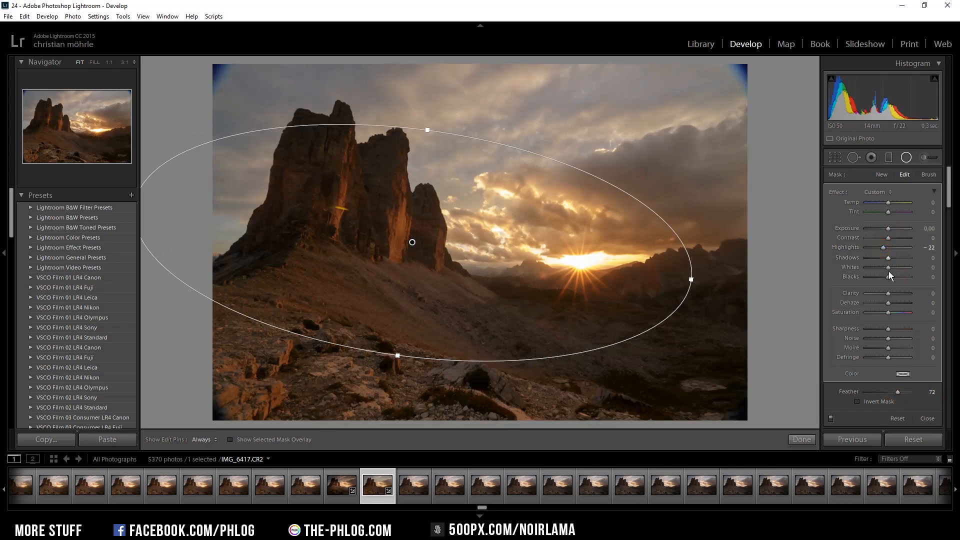
drag(888, 277, 885, 277)
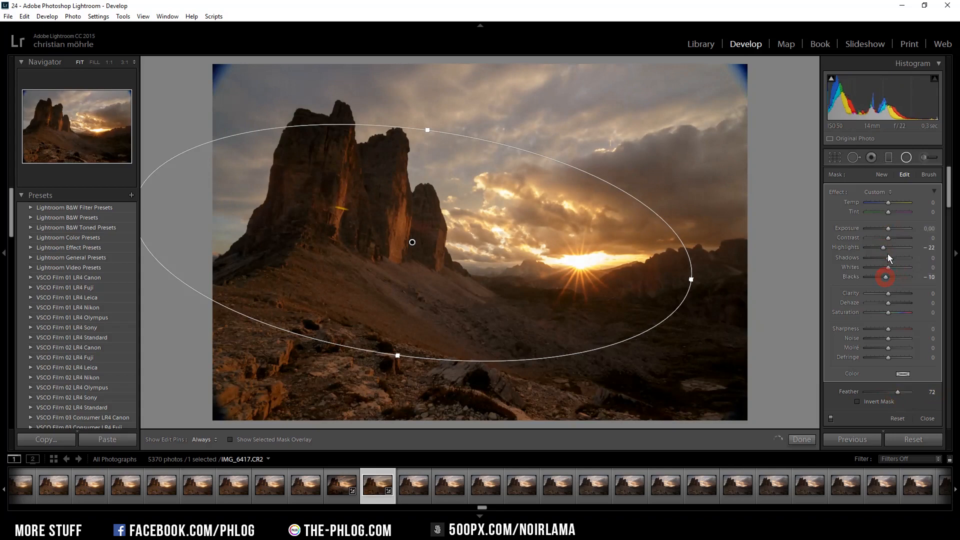
drag(887, 257, 885, 258)
double_click(886, 277)
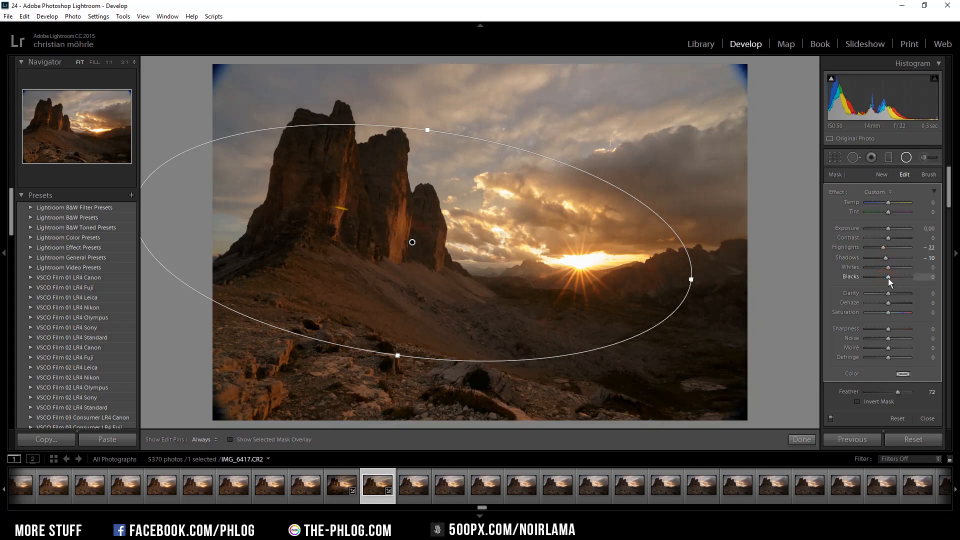
drag(888, 278, 894, 259)
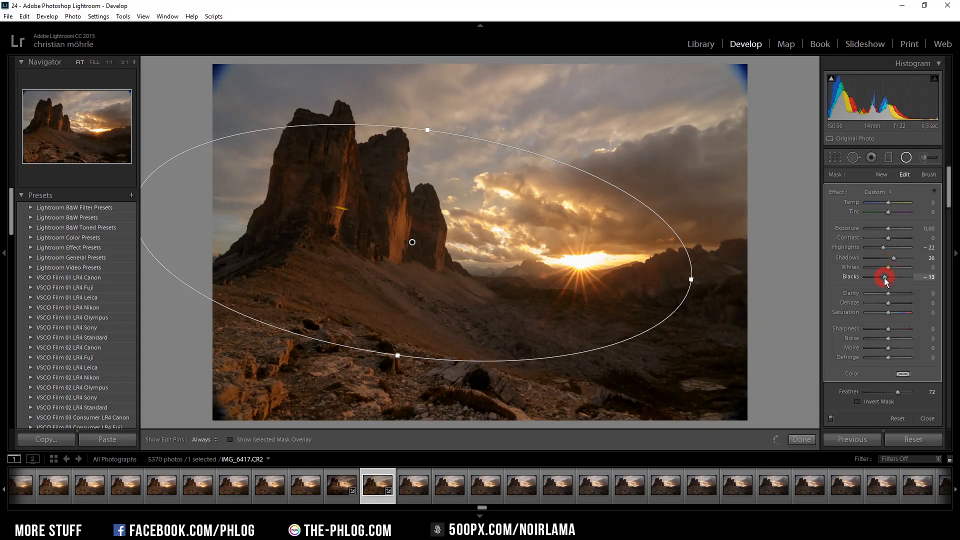
click(905, 158)
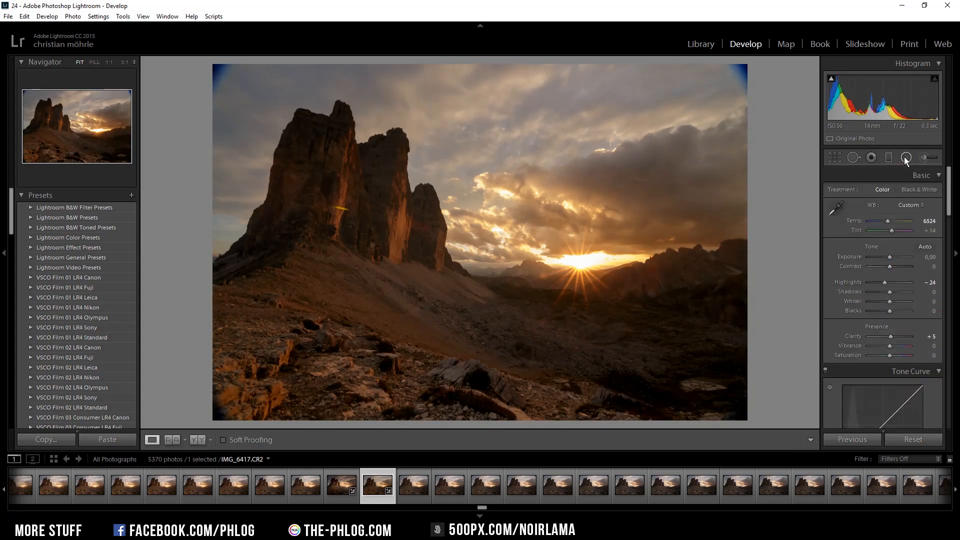
Add an inverted radial filter around the rock towers, with Feather 100 and Exposure and Blacks reset to 0
click(907, 156)
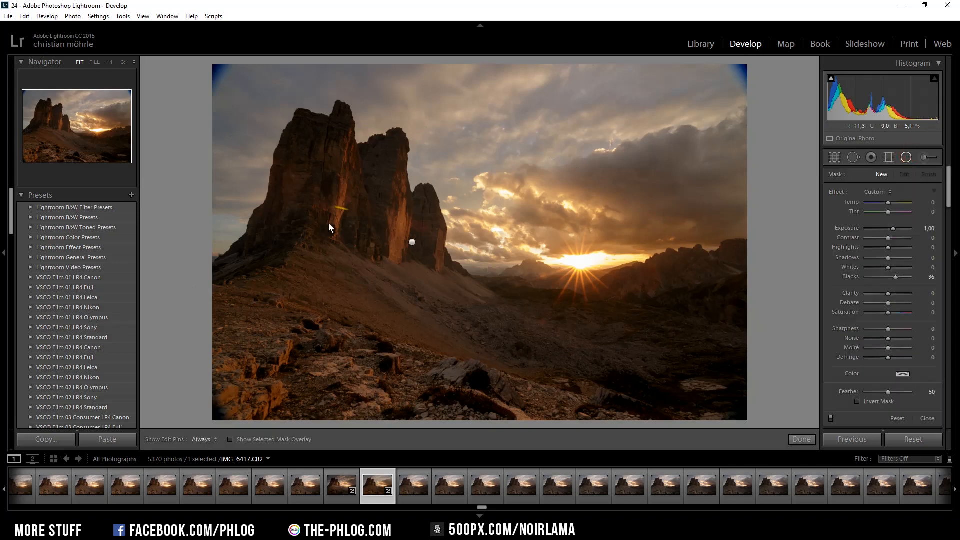
drag(356, 203, 475, 318)
drag(361, 212, 354, 249)
double_click(895, 277)
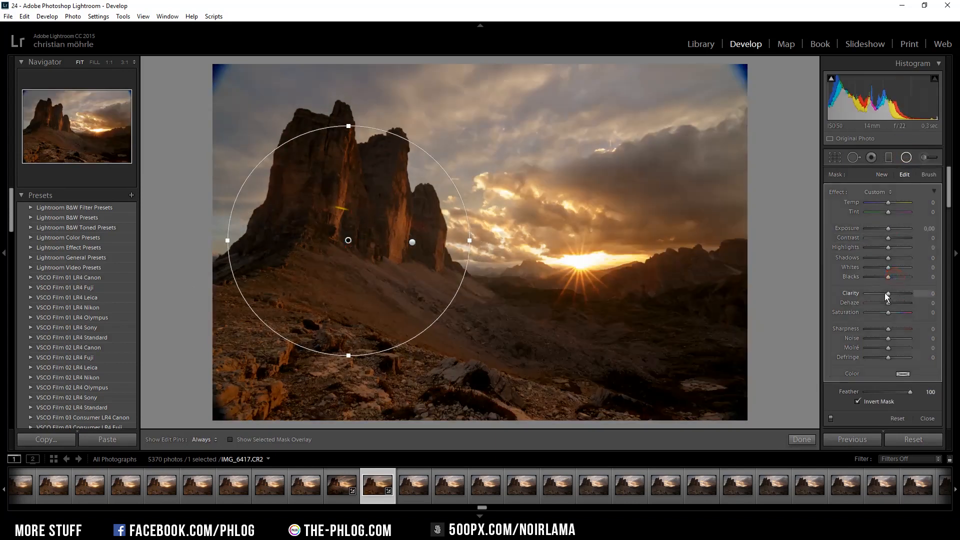
Brighten the rock towers' radial filter with Clarity 63, Whites 100 and Exposure 0.32, and close it
drag(898, 293, 914, 294)
drag(888, 267, 905, 268)
double_click(904, 268)
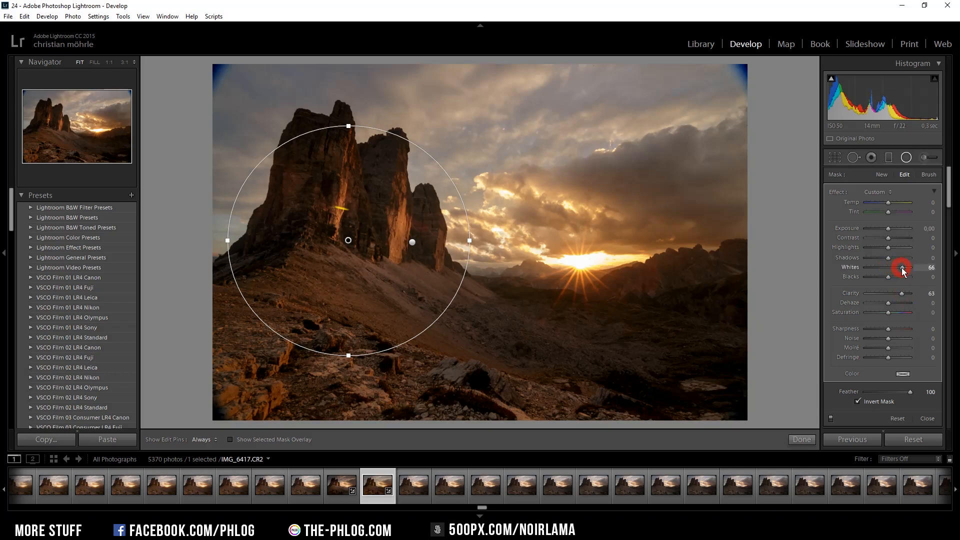
drag(901, 268, 910, 268)
click(888, 228)
drag(891, 230, 891, 231)
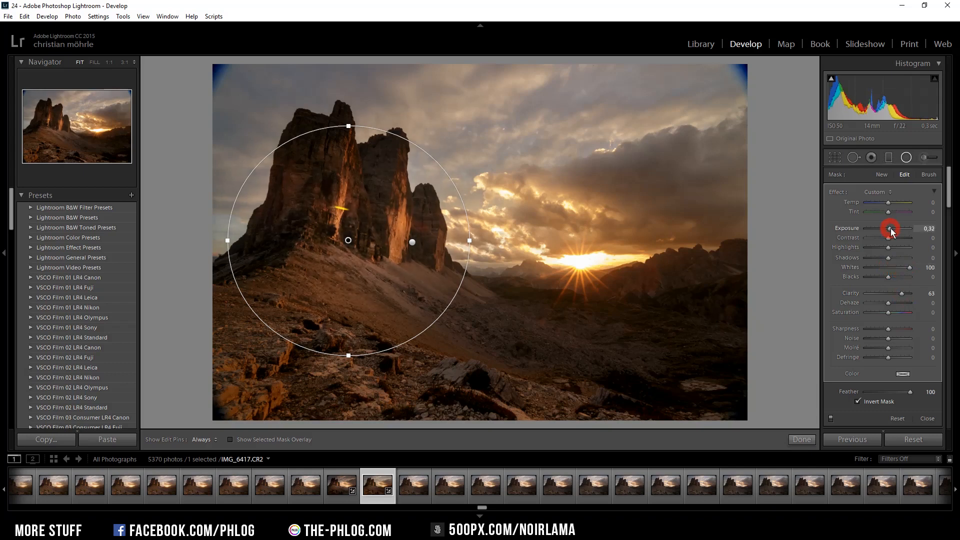
click(904, 157)
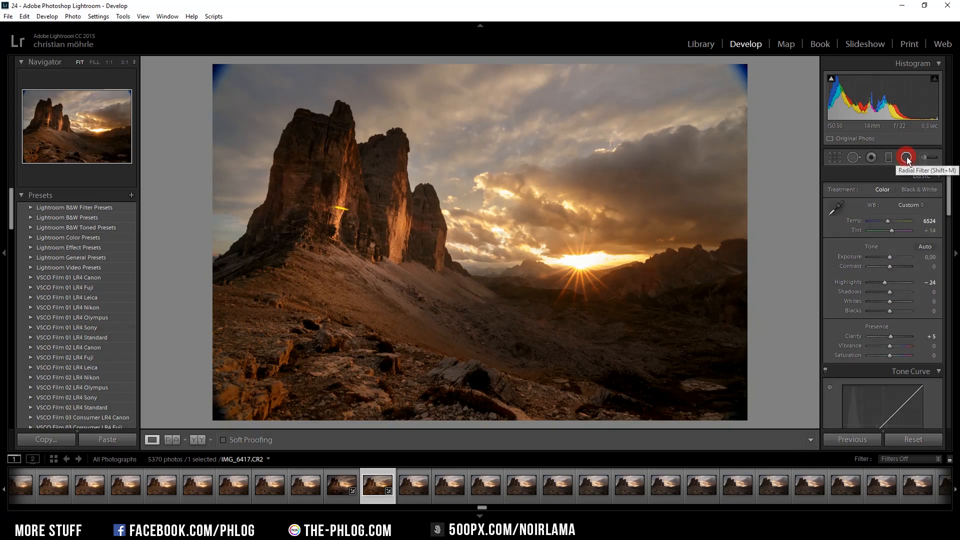
Add an inverted radial filter centred on the sun, with Feather 100 and Exposure and Blacks reset to 0
click(906, 158)
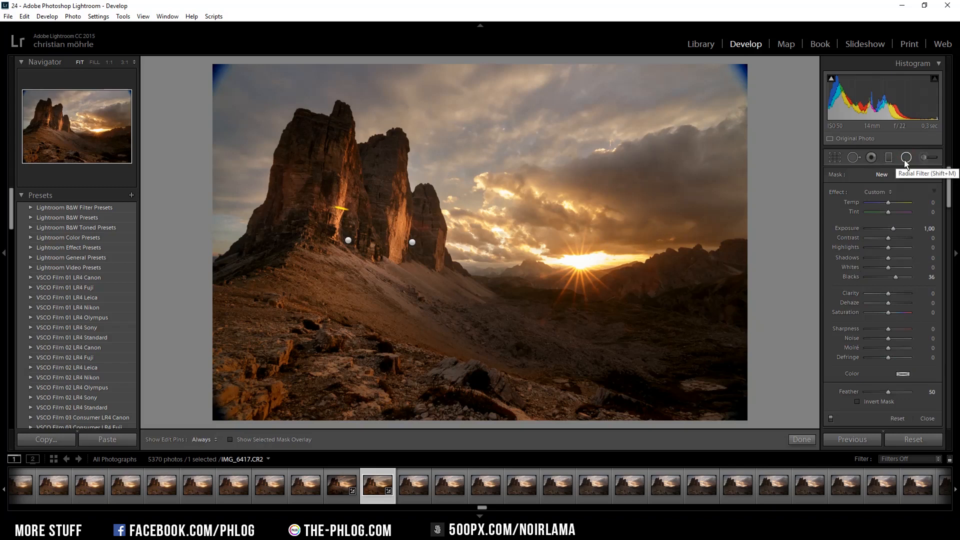
drag(545, 225, 659, 329)
click(548, 210)
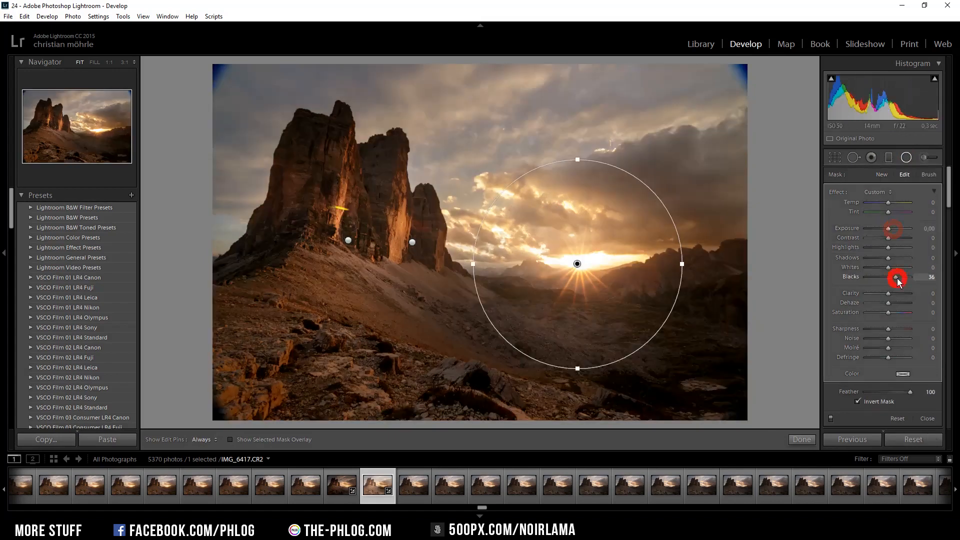
double_click(897, 279)
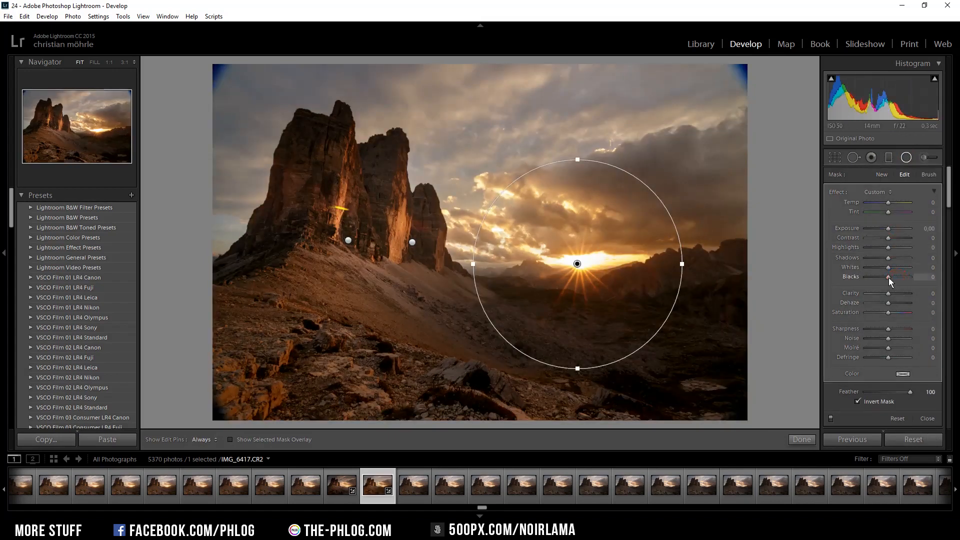
Set the sun's radial filter to Blacks 61 and Temp 15, and close it
drag(894, 279, 902, 279)
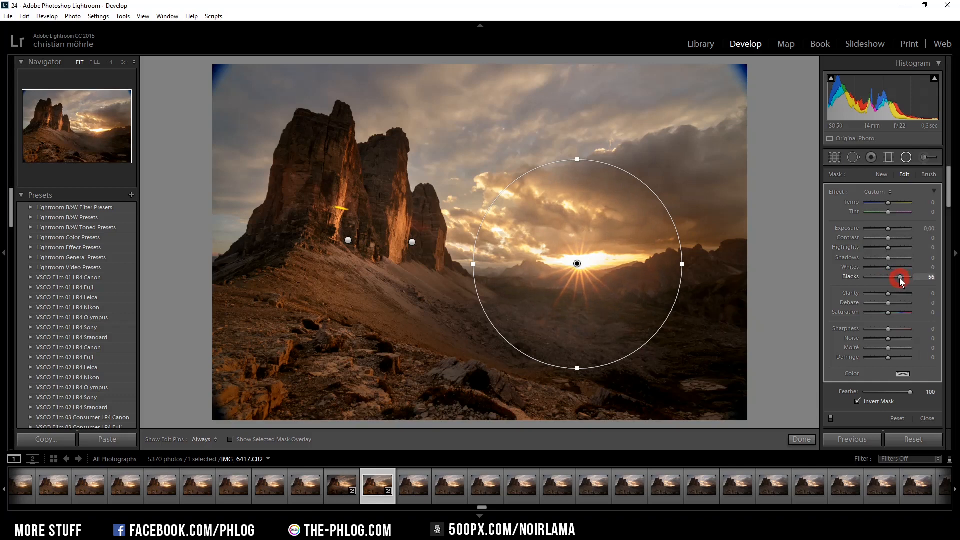
drag(901, 278, 901, 278)
click(894, 203)
click(908, 159)
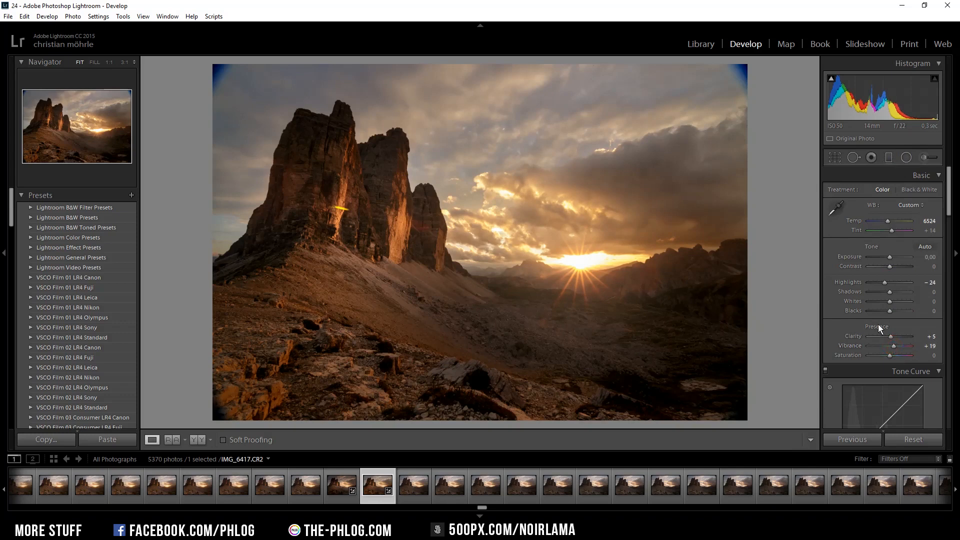
Draw a horizontal graduated filter down over the upper sky with Clarity 100 and Contrast 47
click(888, 158)
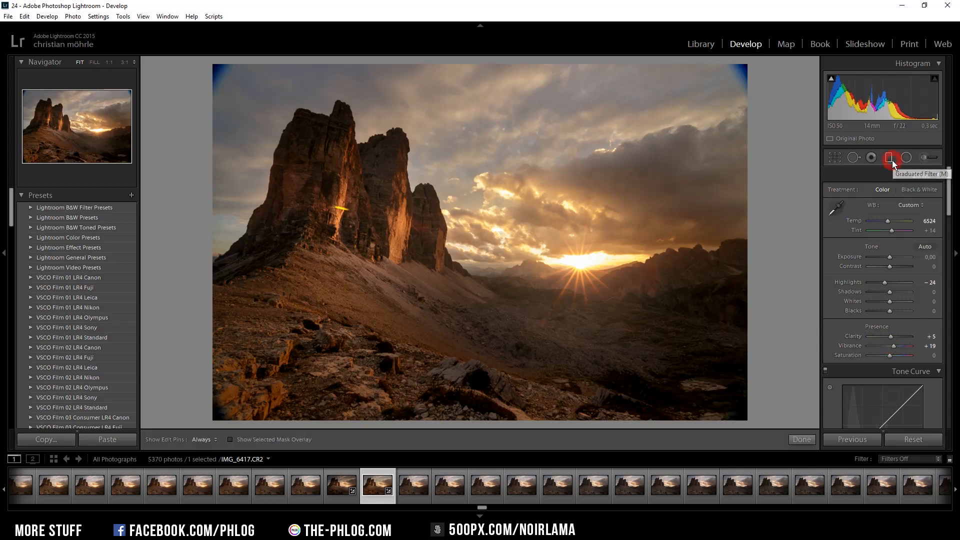
drag(450, 64, 451, 131)
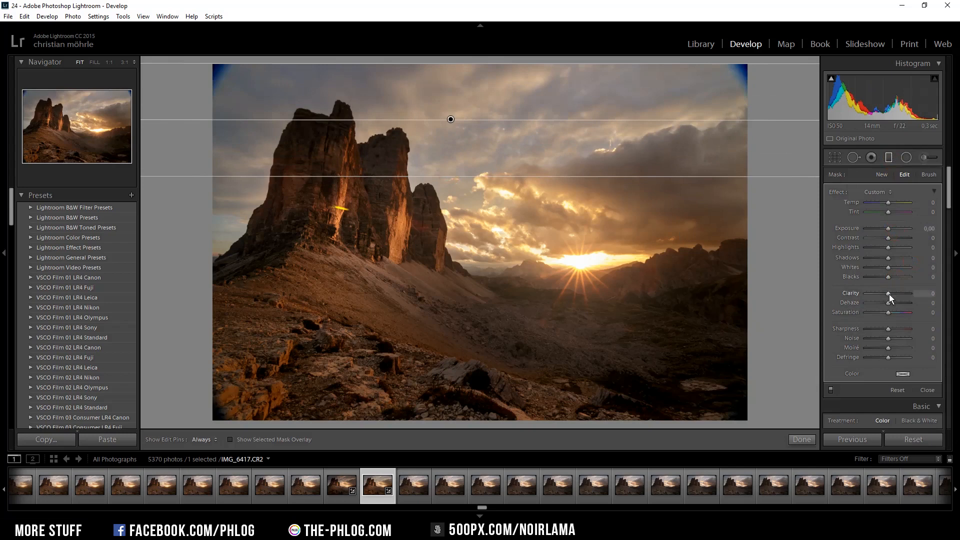
drag(901, 295, 919, 295)
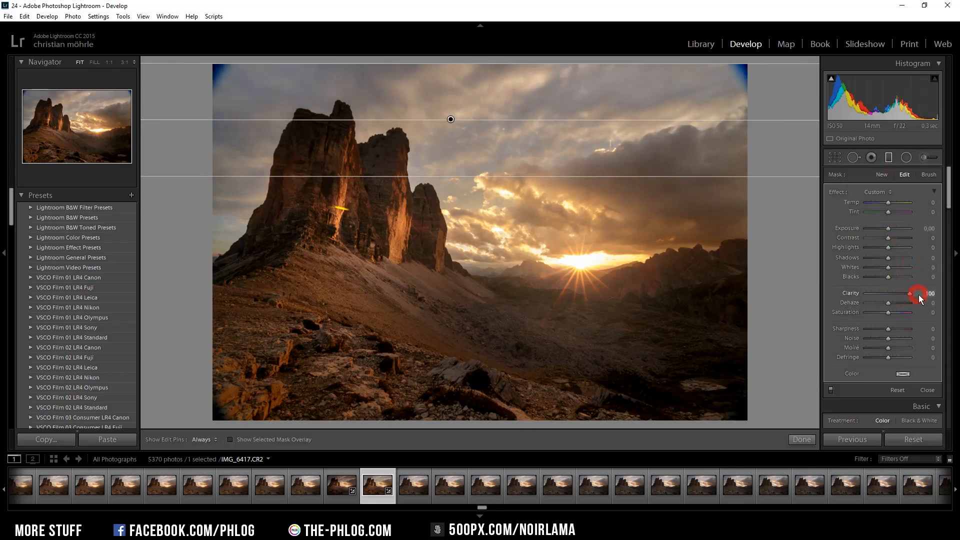
drag(889, 241, 892, 239)
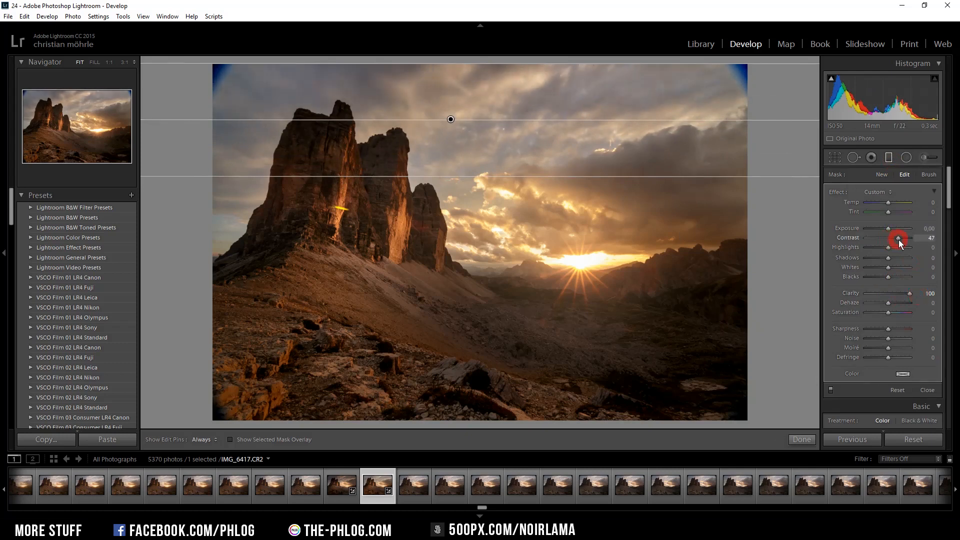
Set the sky's graduated filter to Exposure -0.60, Highlights 24, Shadows -100, Blacks -22, Noise 100 and Sharpness -22
drag(888, 228, 885, 228)
drag(888, 247, 878, 278)
drag(880, 278, 884, 277)
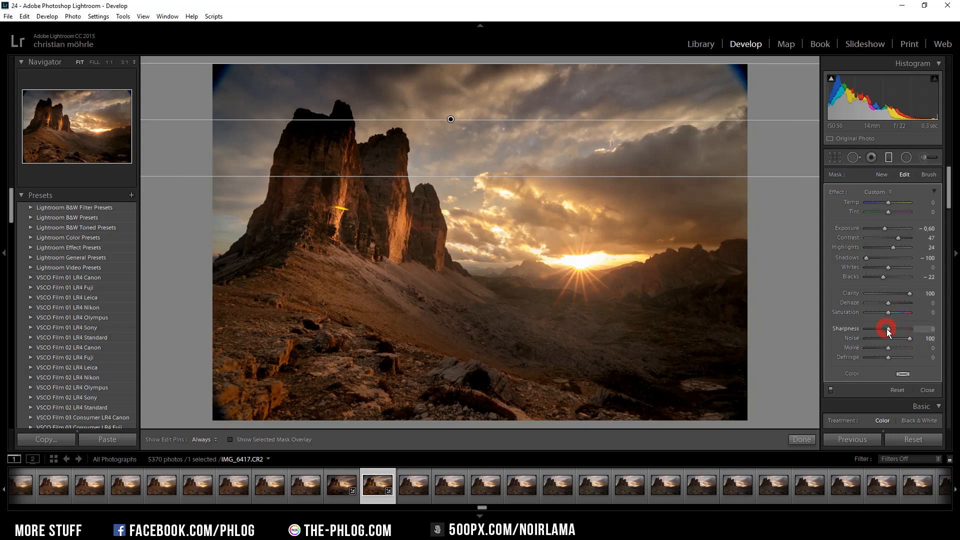
drag(878, 329, 883, 330)
Erase the graduated filter's mask from the rock towers with the Erase brush, and close the filter
click(931, 176)
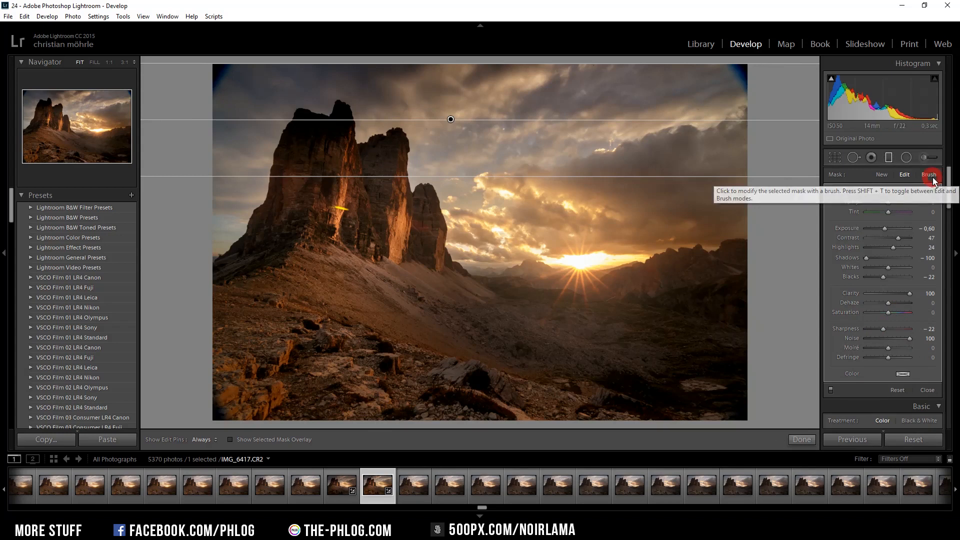
click(902, 390)
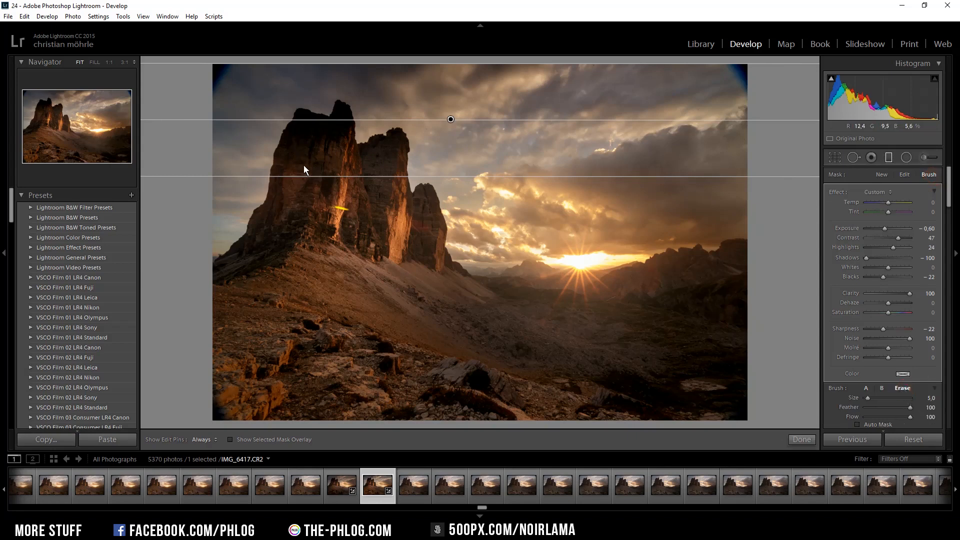
scroll(302, 164, up, 2)
mouse_move(289, 177)
mouse_down()
mouse_move(298, 144)
mouse_move(340, 112)
mouse_move(312, 153)
mouse_move(373, 165)
mouse_move(388, 149)
mouse_move(398, 155)
mouse_move(300, 130)
mouse_move(337, 107)
mouse_up()
click(889, 158)
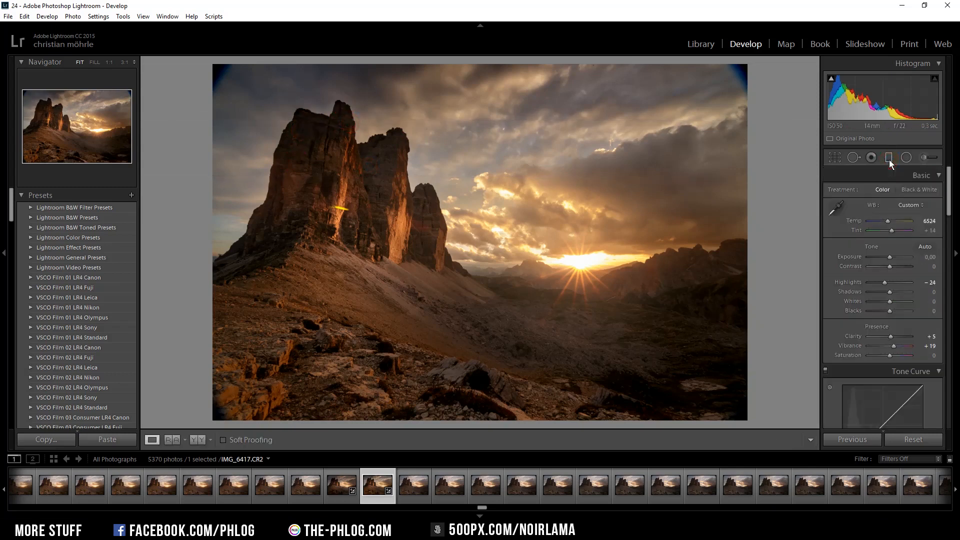
Raise the Exposure of the sun's radial filter to 0.69 and close the filter
click(906, 158)
click(577, 263)
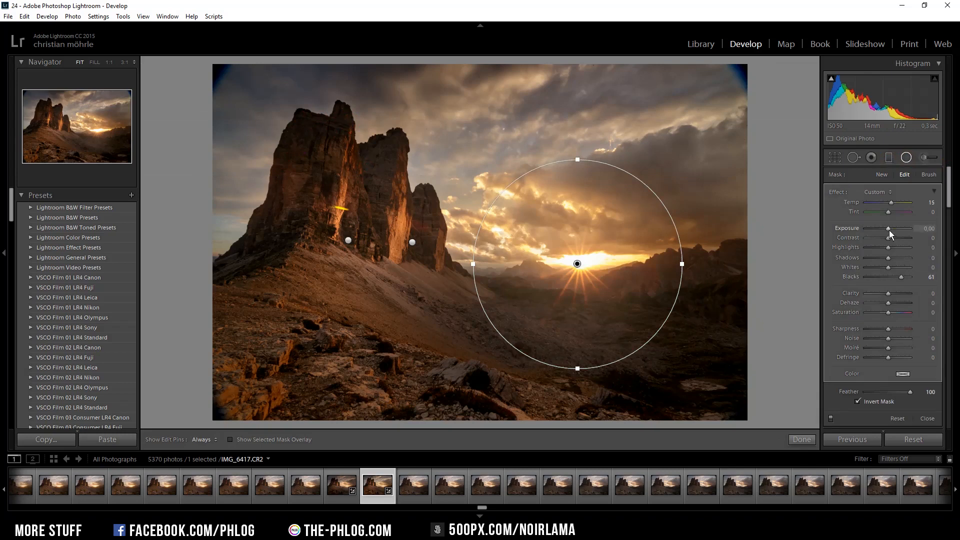
drag(888, 229, 892, 229)
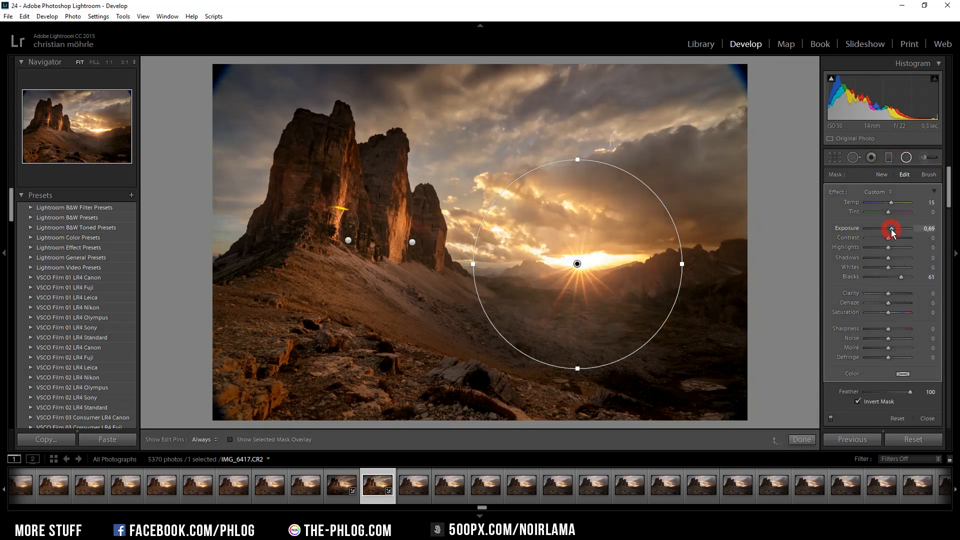
double_click(891, 228)
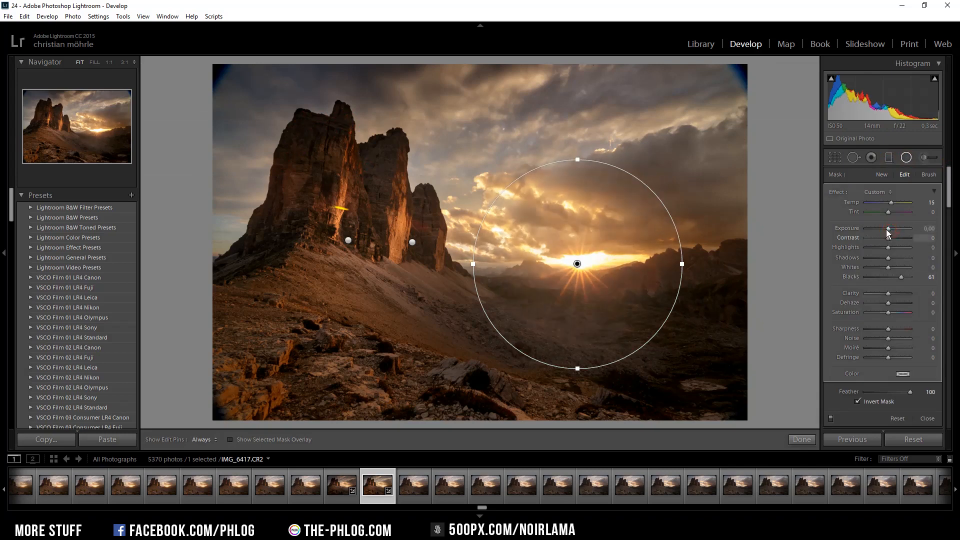
drag(887, 229, 890, 229)
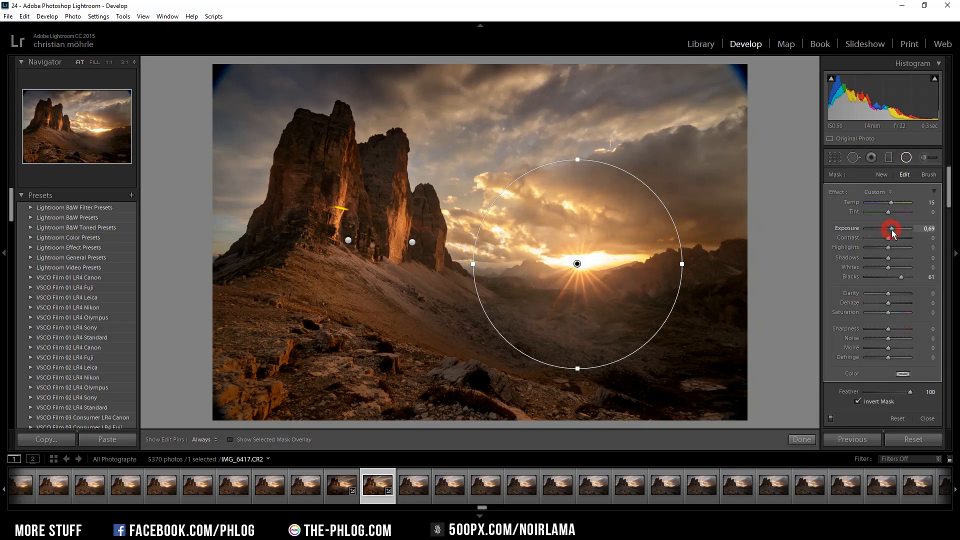
key(shift+m)
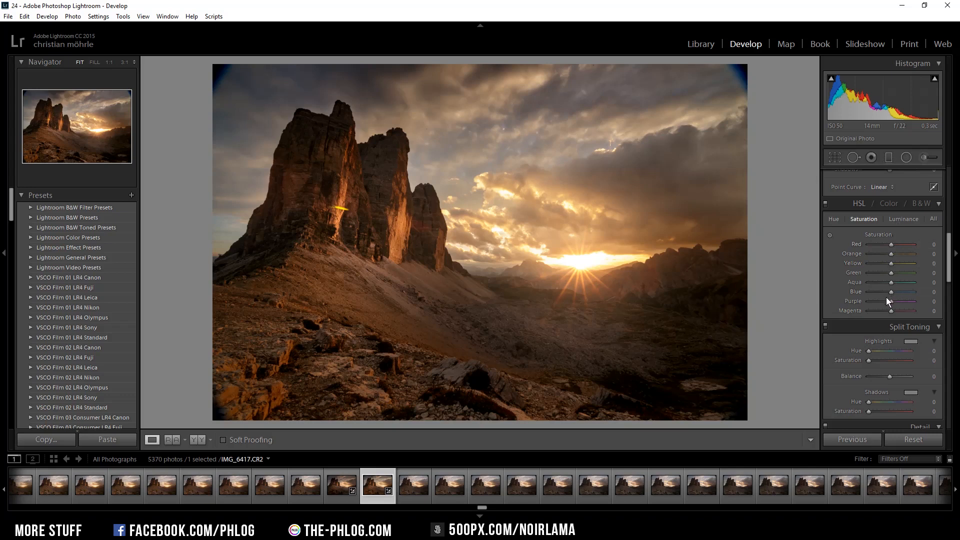
In the HSL adjustments, set Blue saturation to -100, lower the Blue luminance and set Orange saturation to +36
drag(890, 293, 850, 294)
click(905, 220)
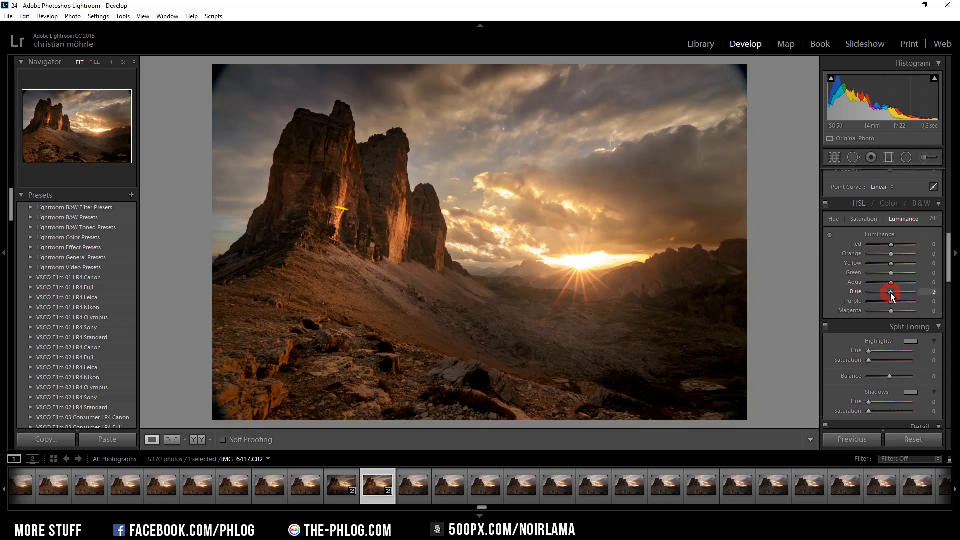
drag(880, 292, 866, 293)
click(871, 220)
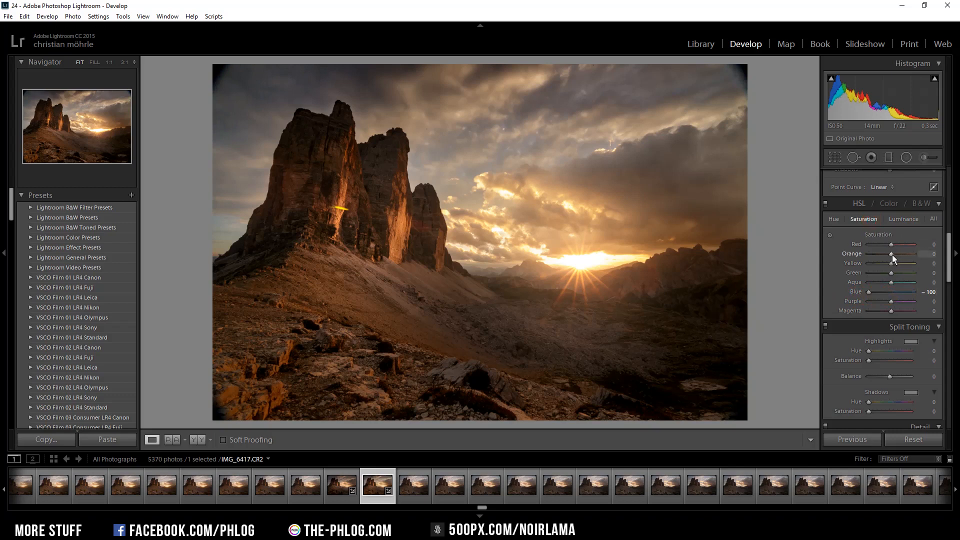
drag(892, 254, 899, 254)
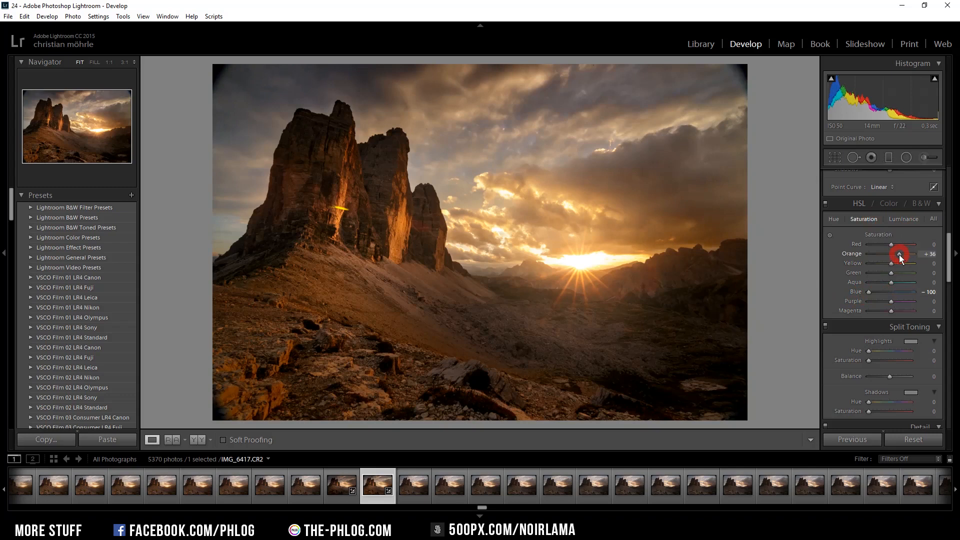
Split tone the highlights with a warm orange at Hue 34 and Saturation 18
scroll(898, 254, down, 3)
click(909, 218)
click(909, 218)
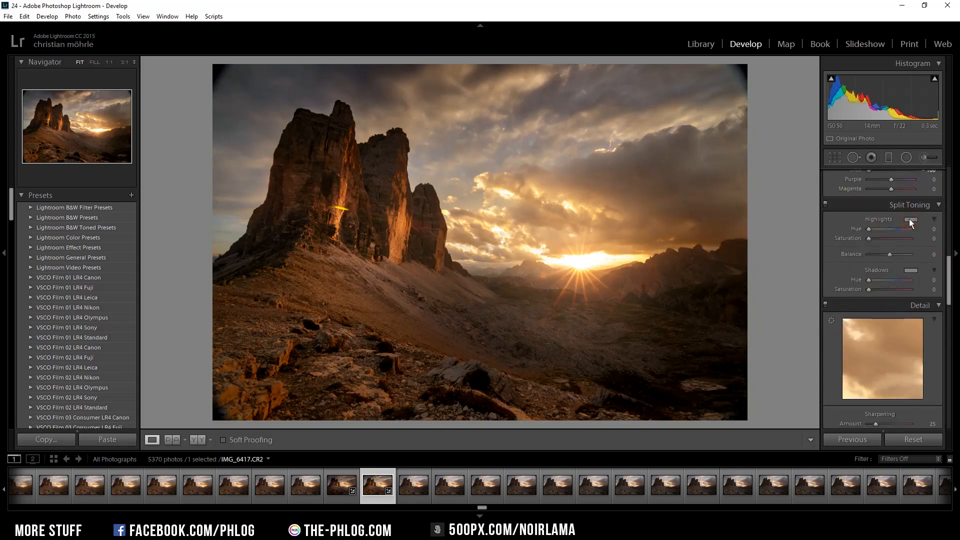
click(909, 218)
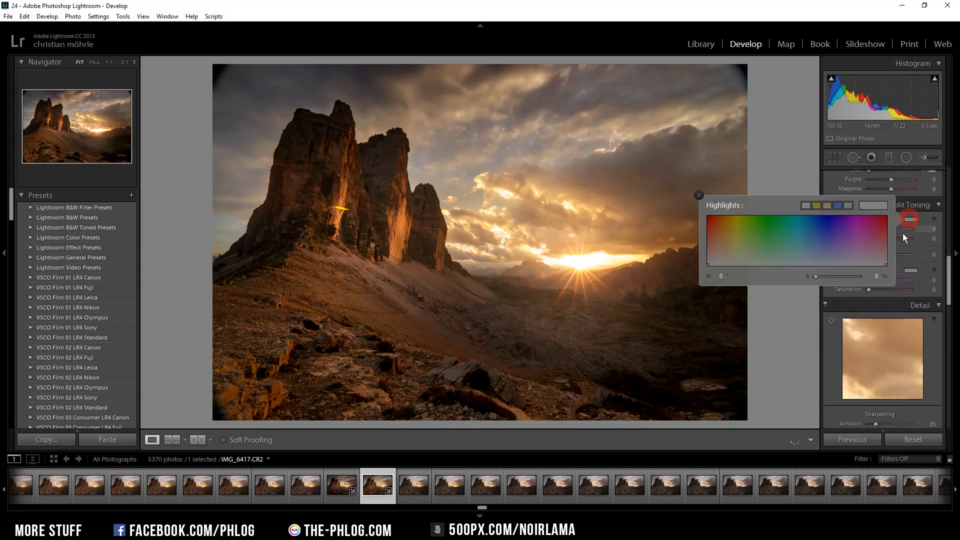
click(728, 257)
drag(724, 256, 724, 256)
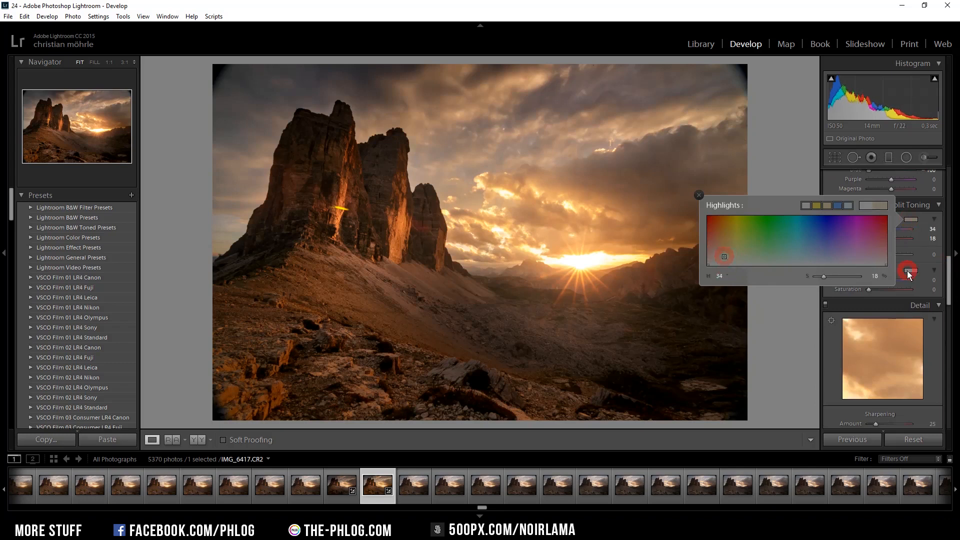
Split tone the shadows with a cool blue at Hue 235 and Saturation 9
click(908, 271)
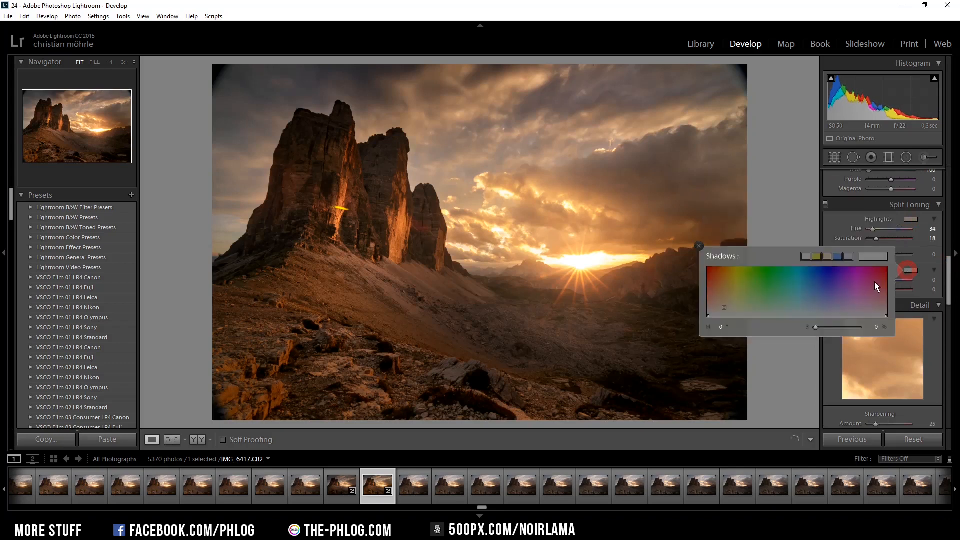
click(818, 315)
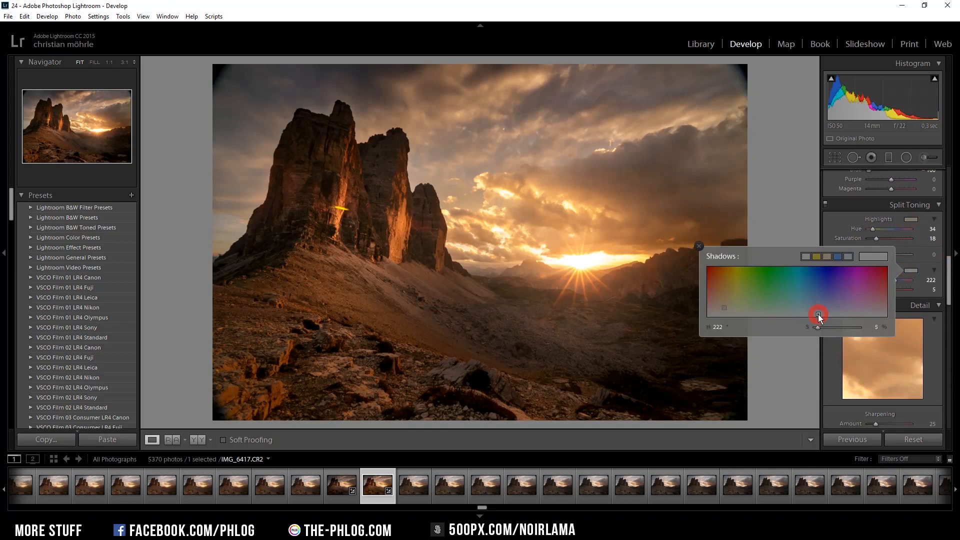
drag(820, 319, 825, 312)
click(948, 261)
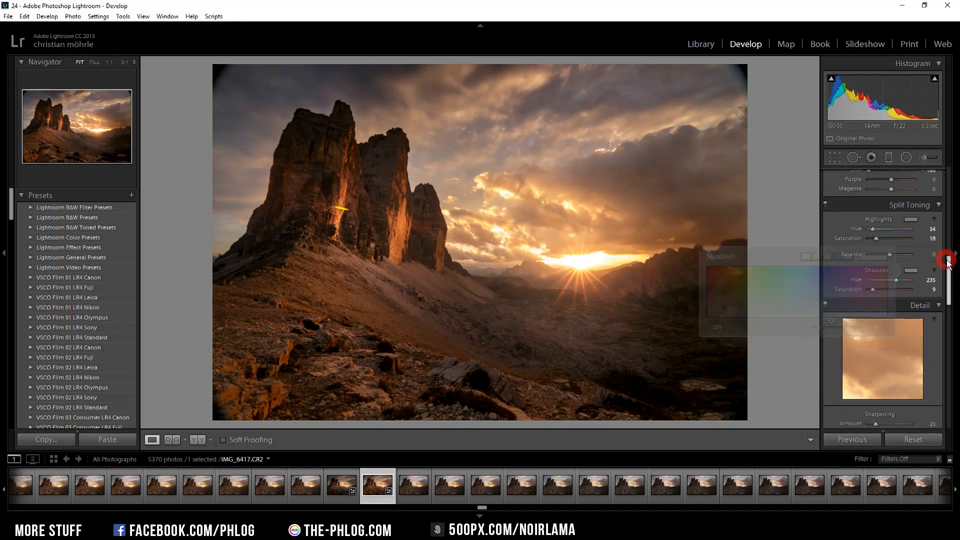
Draw a graduated filter up over the foreground with Exposure and Blacks at 0 and raised Shadows, and check the black clipping
alt+click(889, 312)
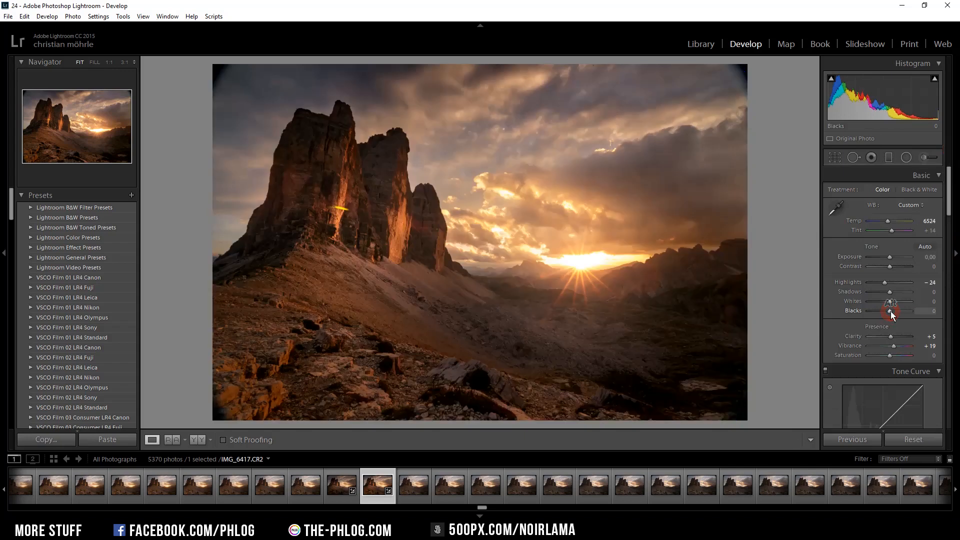
alt+click(891, 311)
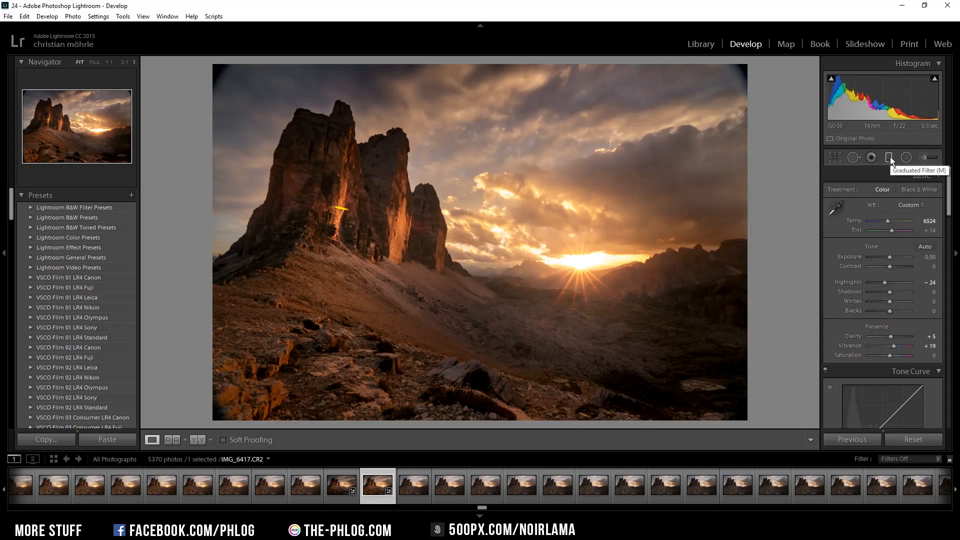
click(888, 158)
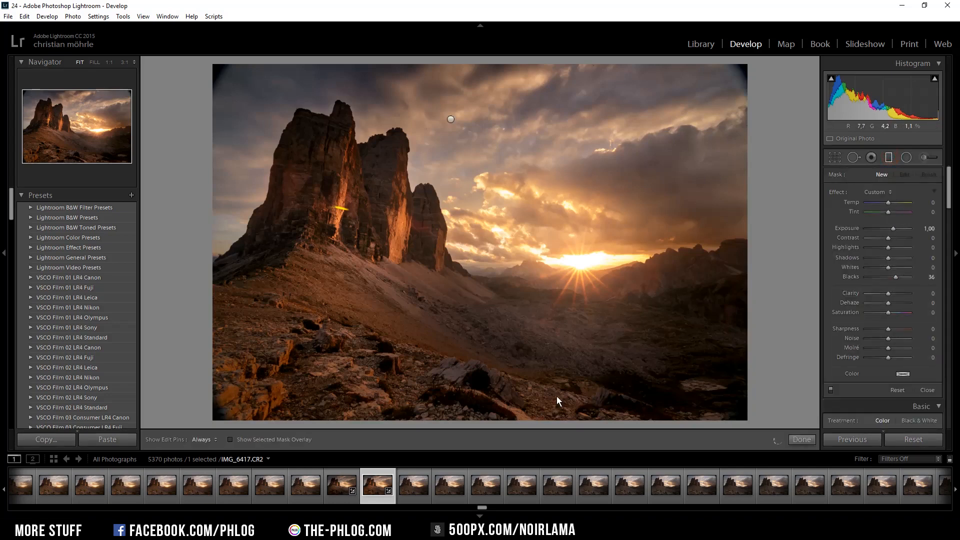
drag(530, 409, 518, 304)
double_click(893, 228)
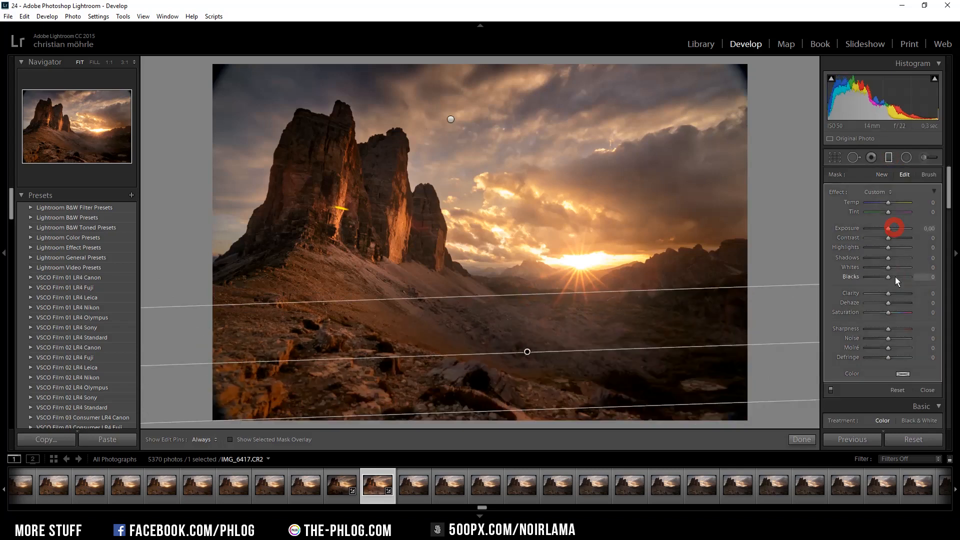
drag(888, 258, 898, 259)
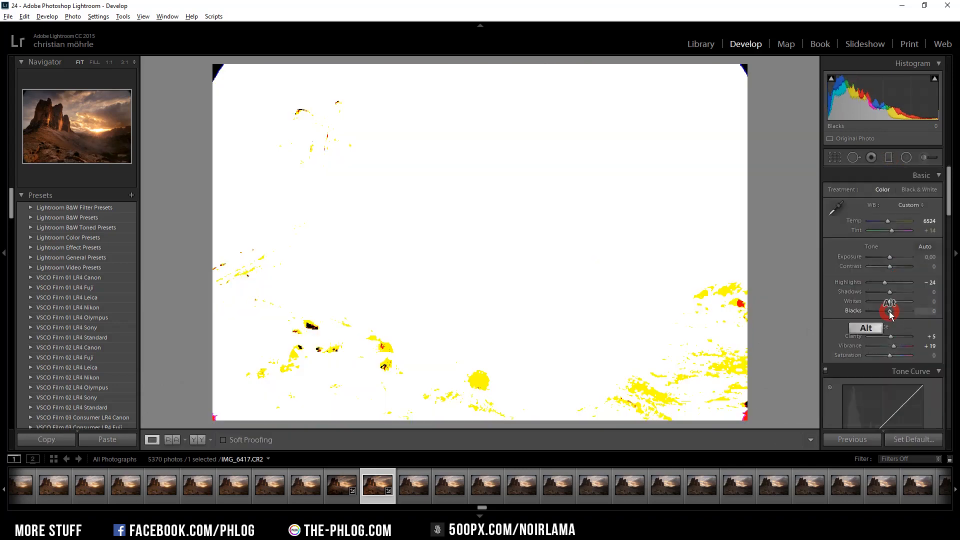
key(alt)
Increase the sharpening Amount and set the post-crop vignetting Amount to -10
drag(948, 280, 948, 304)
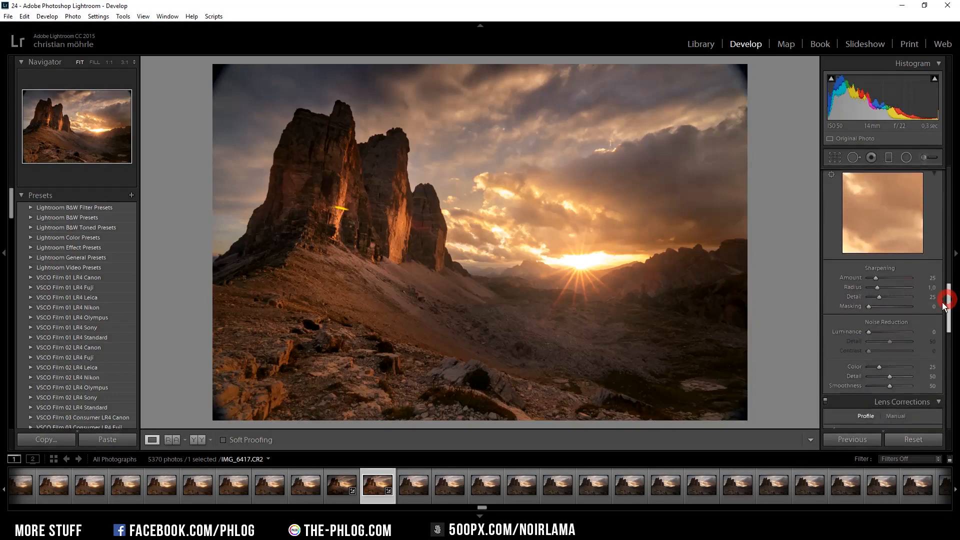
drag(877, 284, 898, 279)
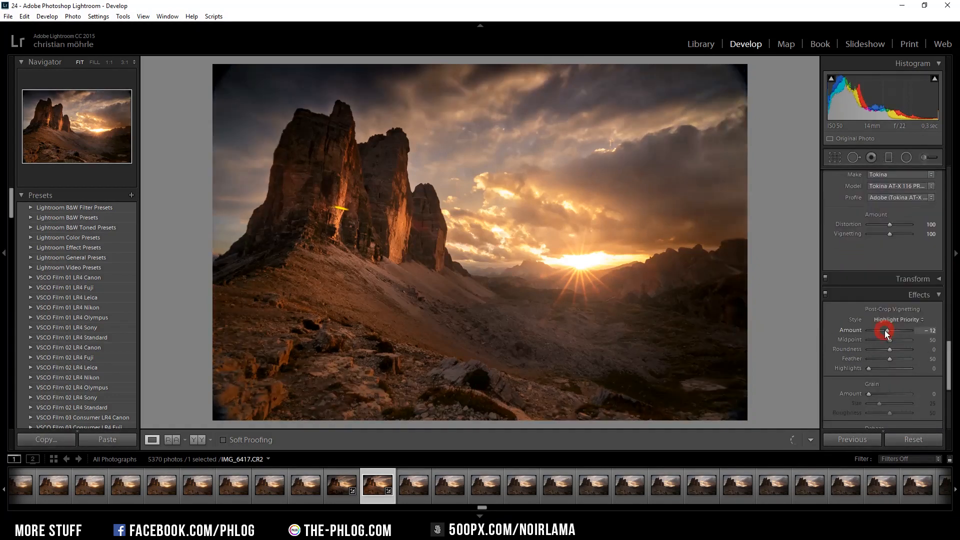
double_click(886, 331)
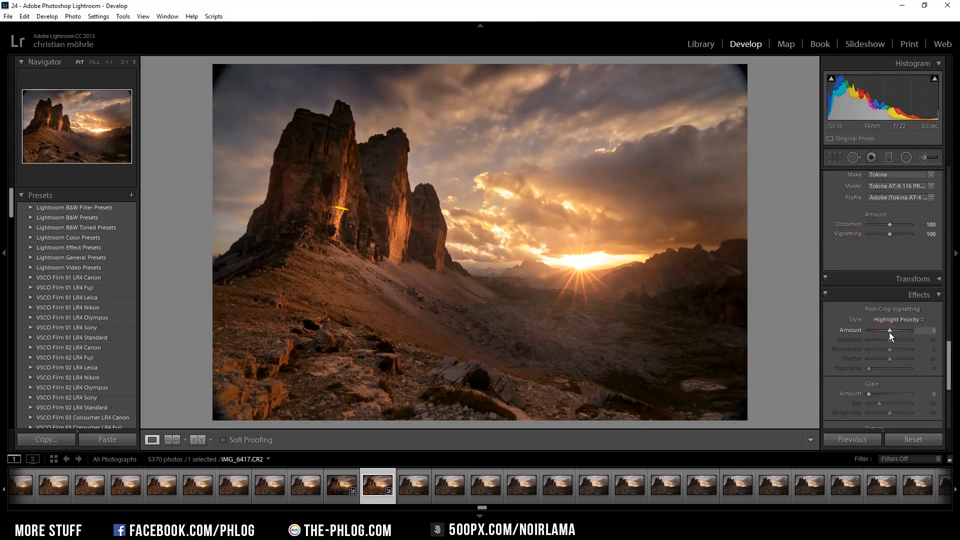
drag(889, 332, 888, 332)
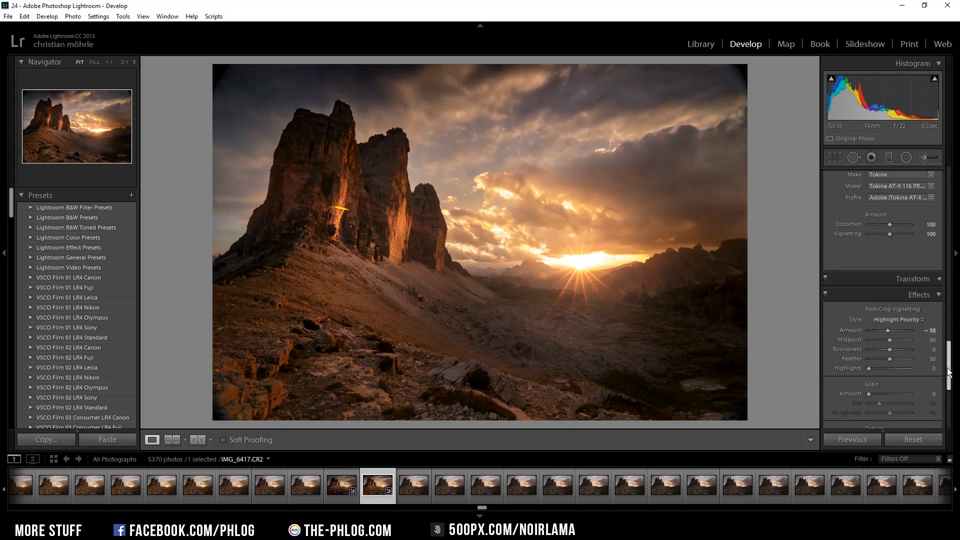
Open the export dialog for the edited photo
click(8, 17)
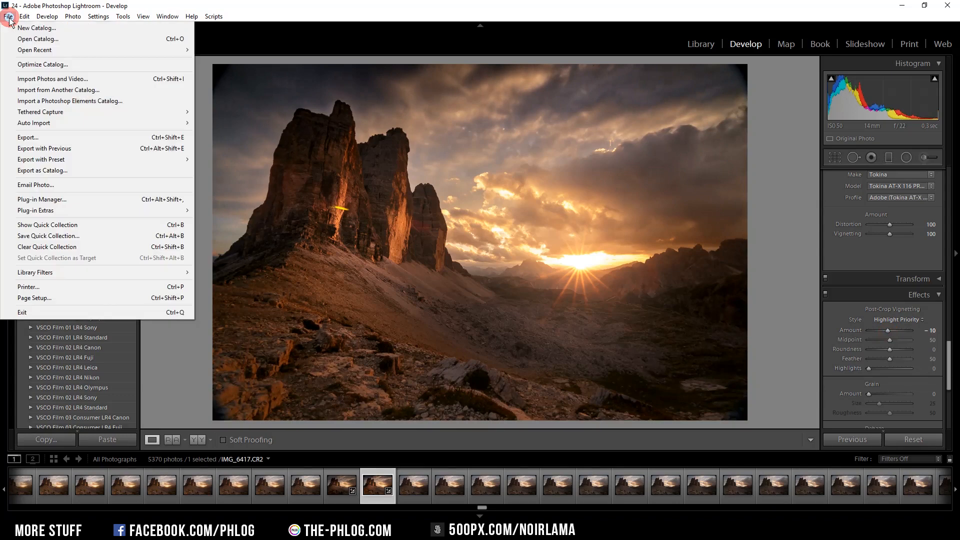
click(8, 17)
click(8, 17)
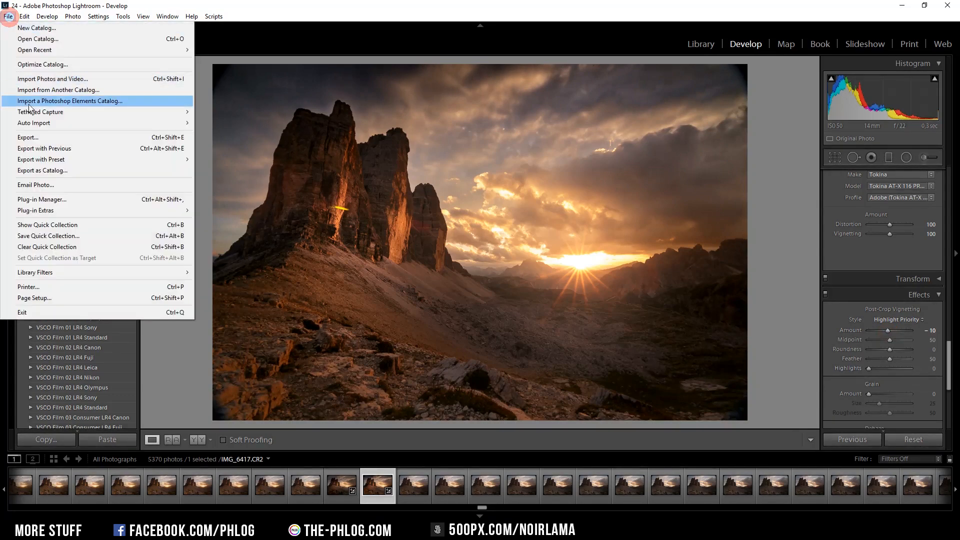
click(39, 139)
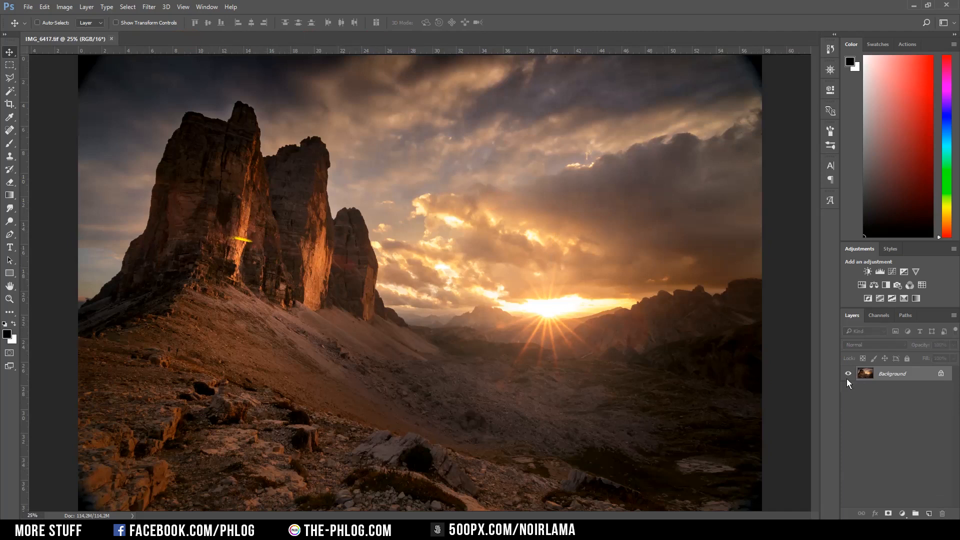
In Photoshop, duplicate the Background layer of IMG_6417.tif and remove the yellow flare streak on the rock tower with the Spot Healing Brush
key(ctrl+j)
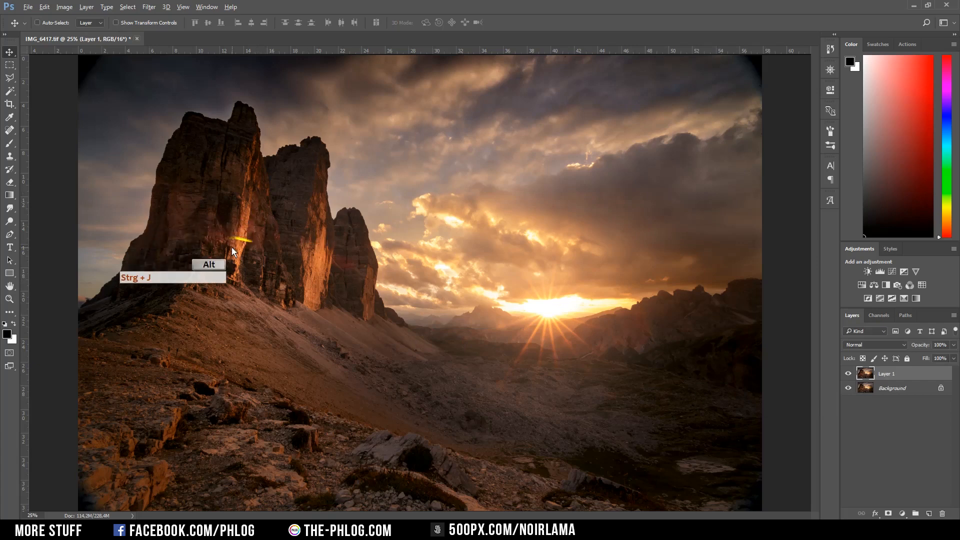
scroll(232, 247, up, 10)
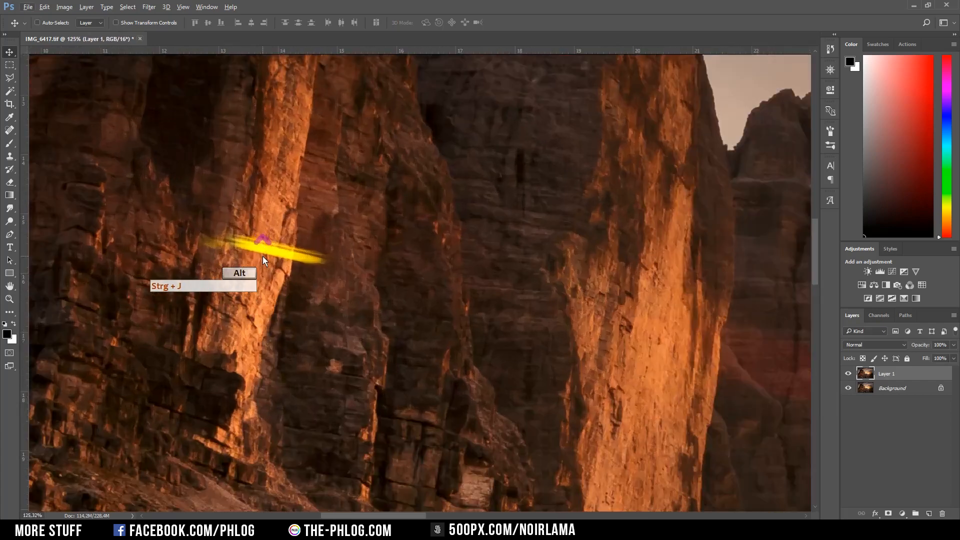
key(j)
drag(226, 244, 327, 250)
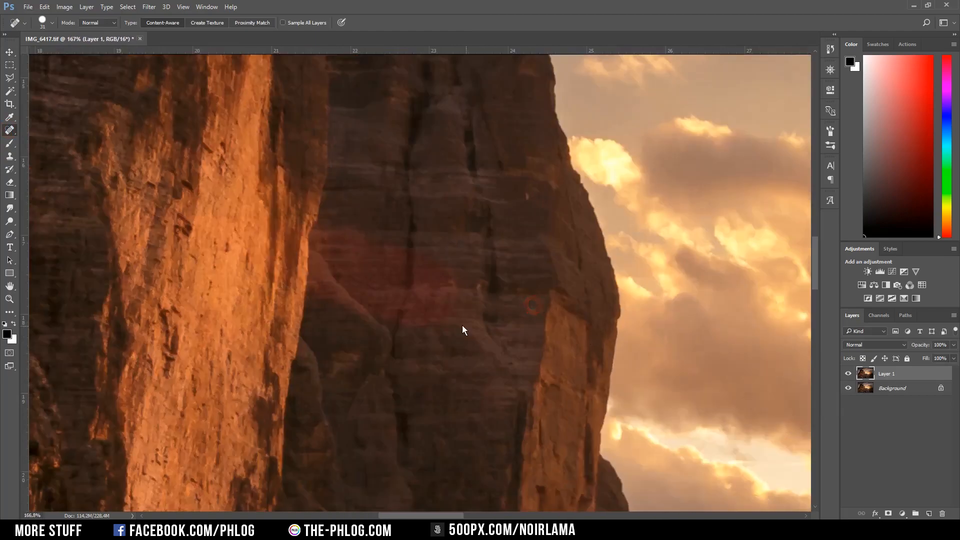
Clone clean rock texture over the reddish lens flare patch on the smallest tower with the Clone Stamp
scroll(554, 350, down, 7)
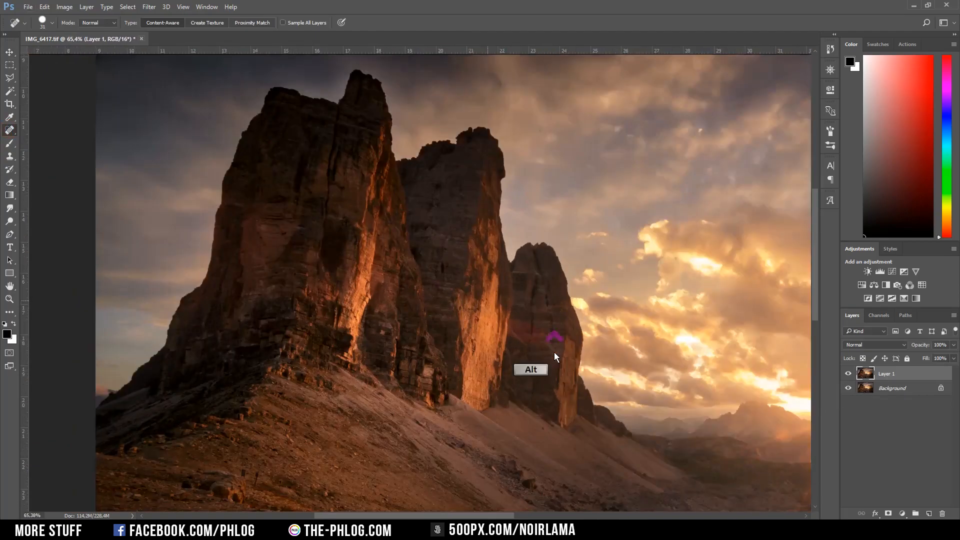
scroll(554, 352, up, 8)
click(10, 156)
alt+click(472, 240)
click(471, 264)
click(470, 280)
alt+click(542, 274)
click(486, 268)
alt+click(573, 254)
click(502, 293)
alt+click(586, 281)
click(520, 337)
click(498, 339)
scroll(522, 339, down, 5)
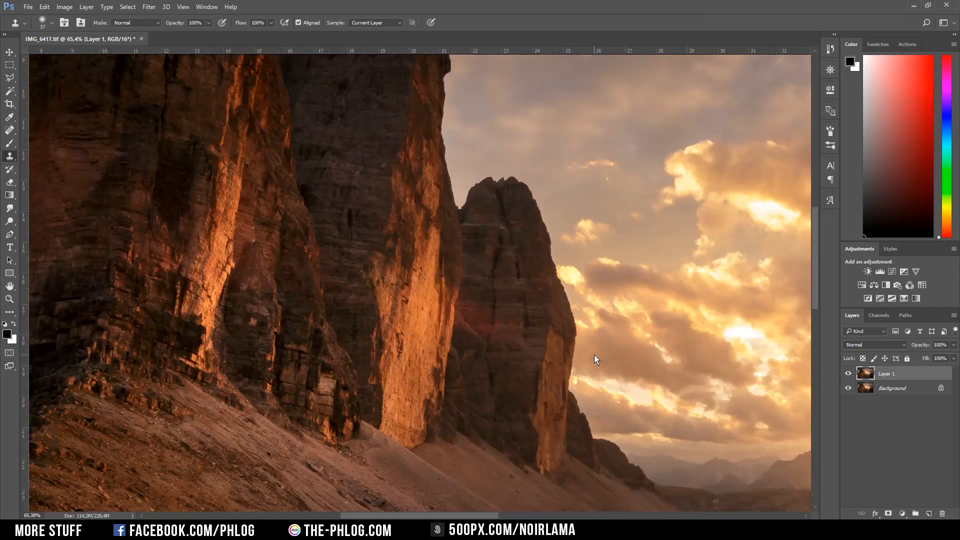
Lasso the reddish flare patch on the smallest tower, reduce its red tint with an image adjustment and deselect
scroll(591, 320, up, 6)
key(l)
click(360, 255)
click(476, 284)
click(438, 385)
click(337, 354)
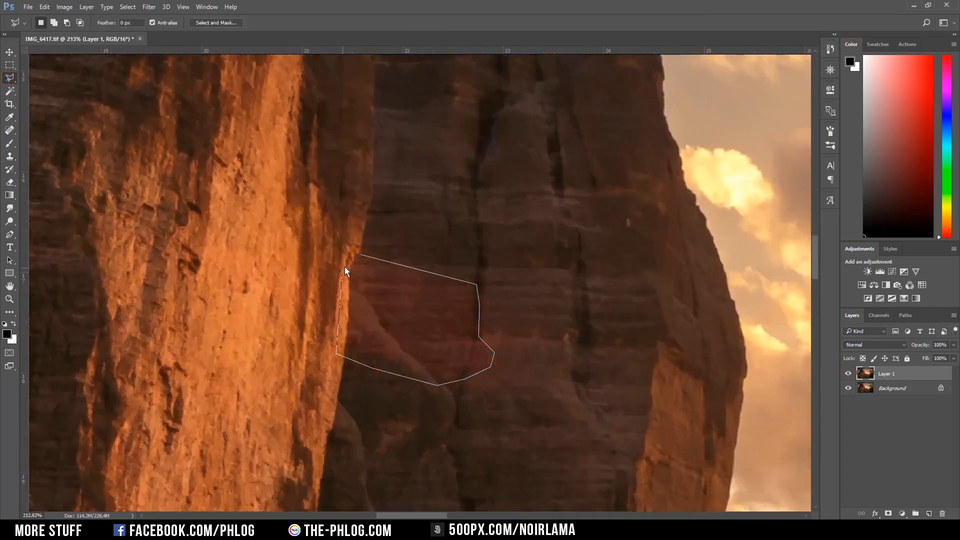
click(65, 7)
click(220, 47)
drag(456, 140, 745, 205)
click(603, 244)
click(595, 261)
drag(636, 319, 637, 325)
click(816, 228)
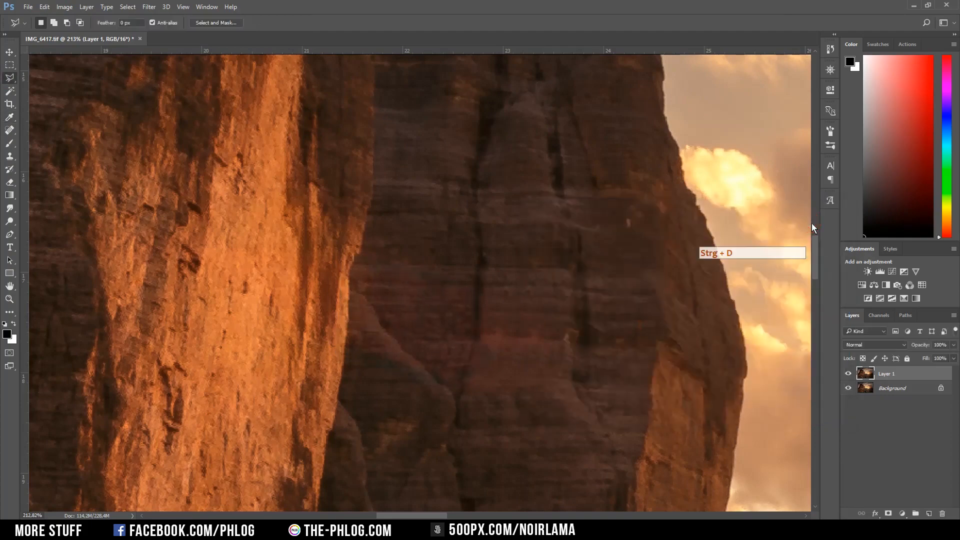
key(ctrl+d)
Add a layer mask to Layer 1 and paint black on it over the reddish flare patch on the smallest tower
click(888, 513)
key(b)
key(x)
click(492, 321)
scroll(652, 238, down, 3)
key(x)
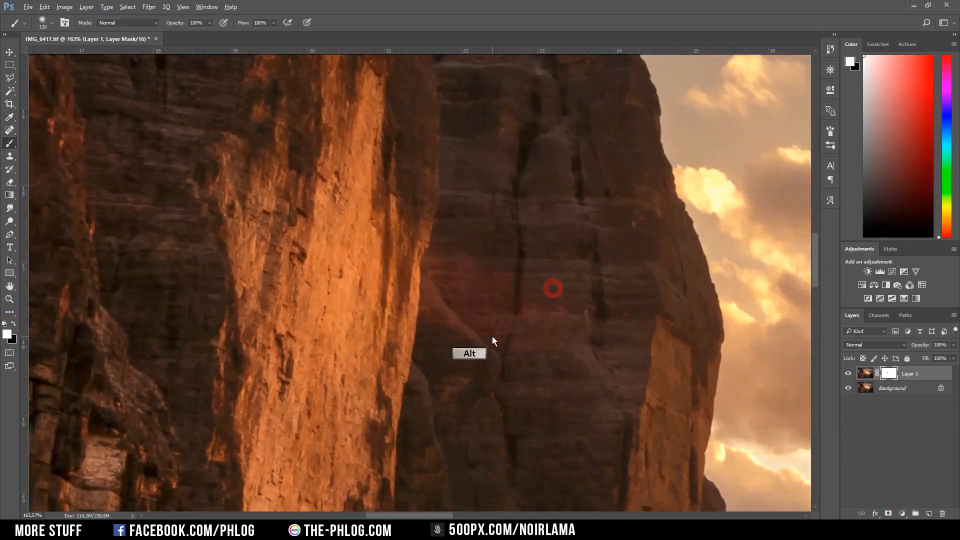
scroll(491, 336, up, 2)
scroll(645, 311, up, 2)
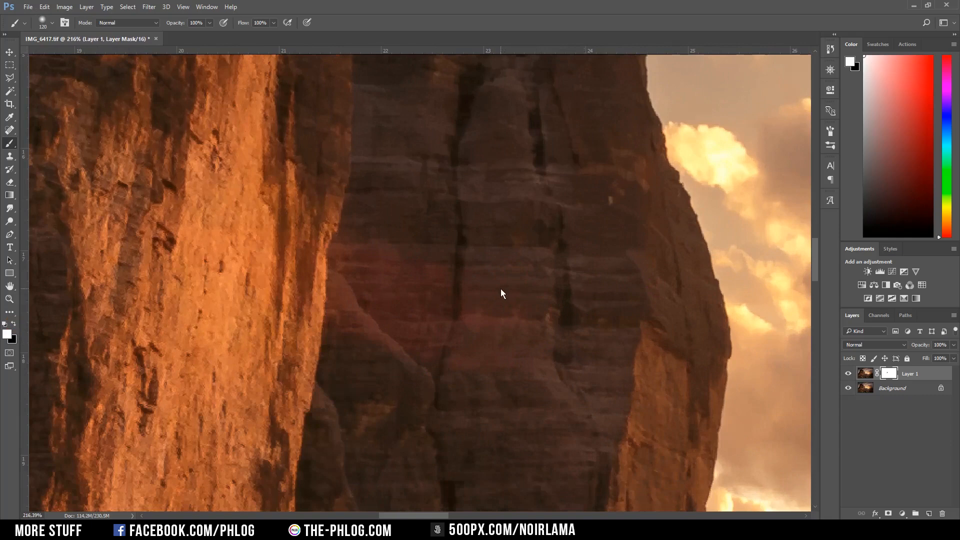
scroll(522, 306, down, 2)
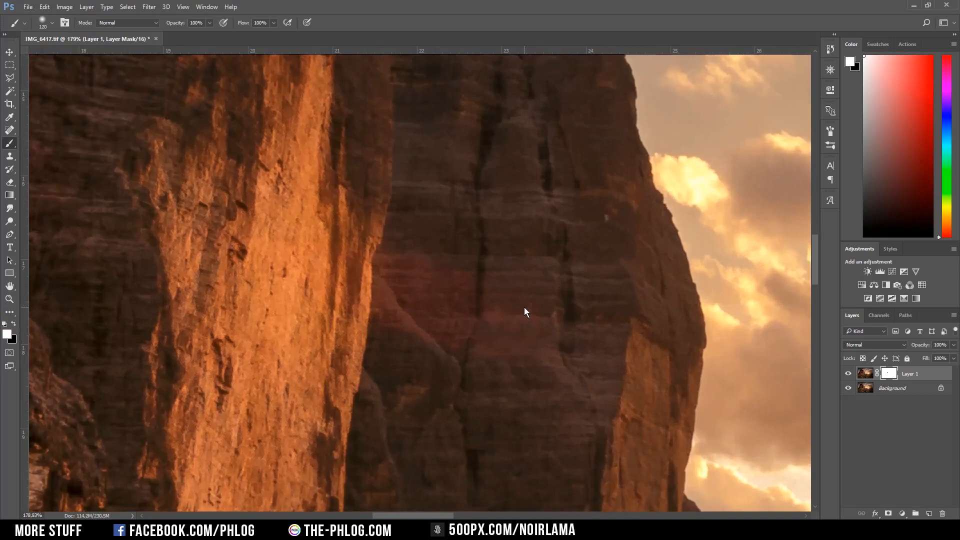
key(ctrl+0)
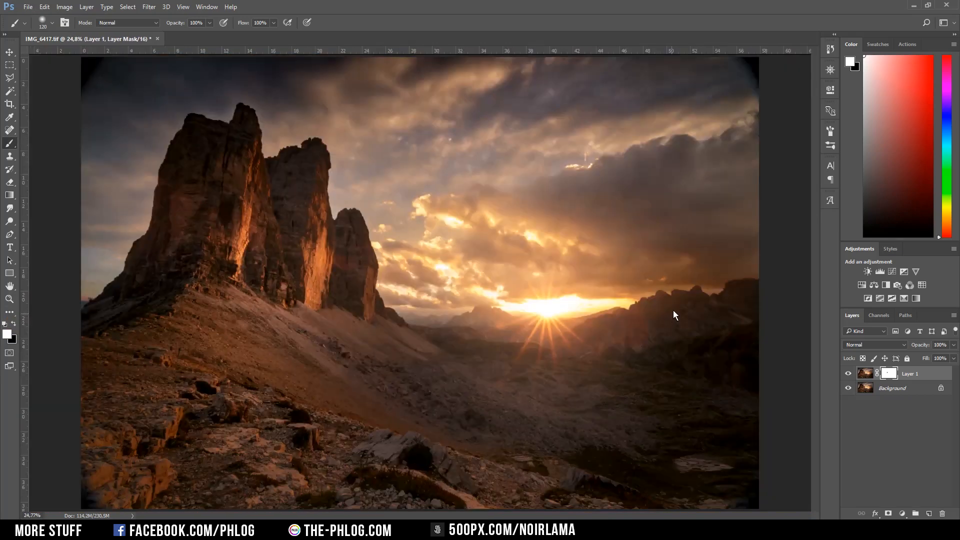
Target Layer 1's image instead of its mask and remove the dark spots in the right part of the sky with the Spot Healing Brush
scroll(765, 68, up, 4)
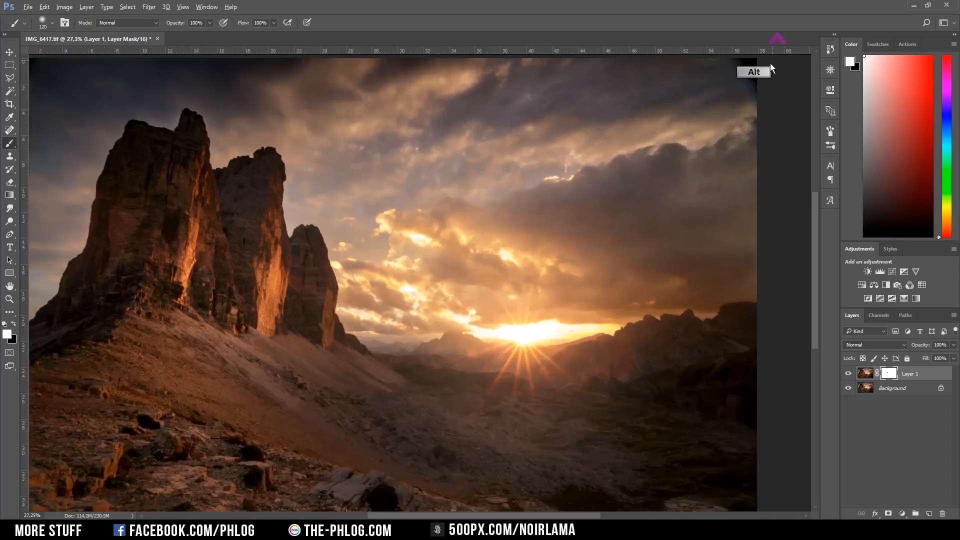
scroll(762, 80, up, 2)
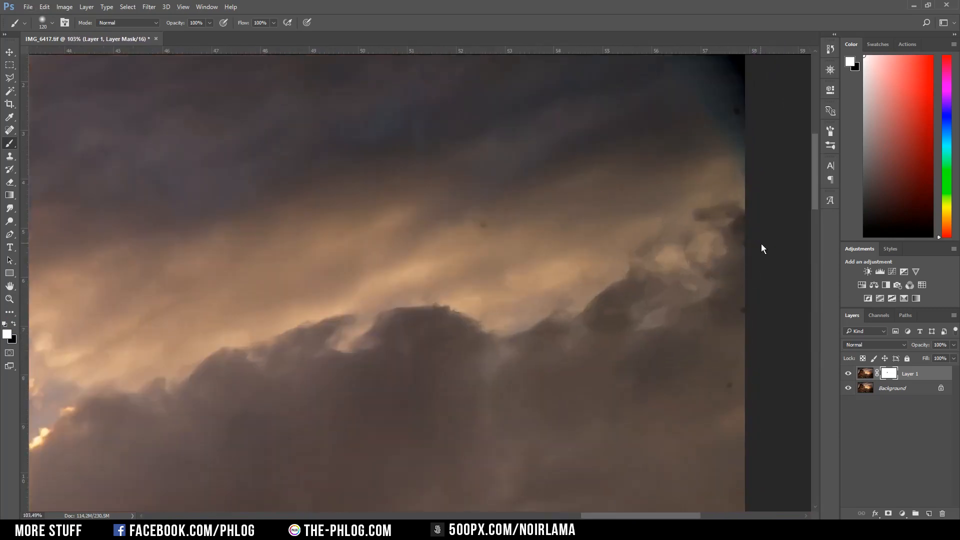
click(872, 376)
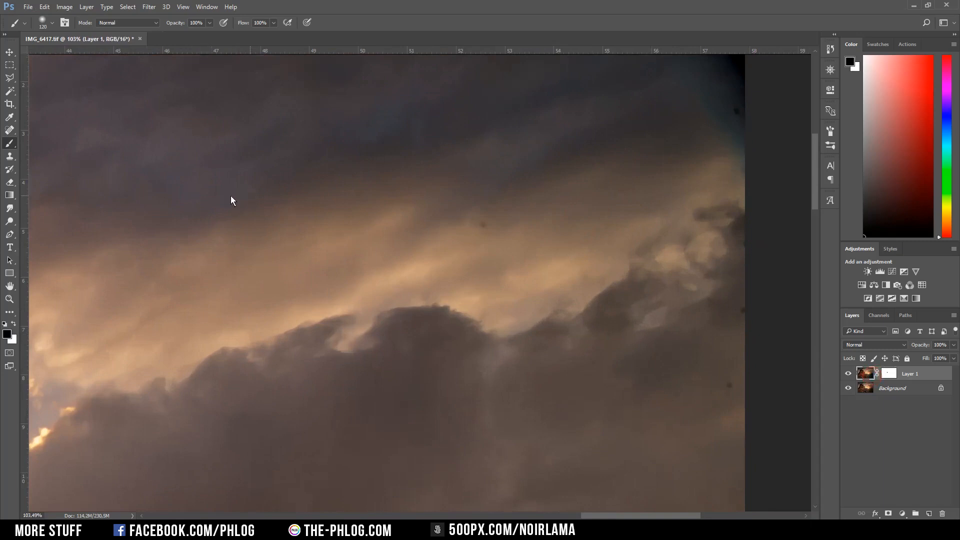
click(10, 130)
click(483, 225)
click(743, 311)
scroll(740, 280, up, 2)
click(737, 198)
click(67, 128)
scroll(510, 400, down, 2)
click(248, 325)
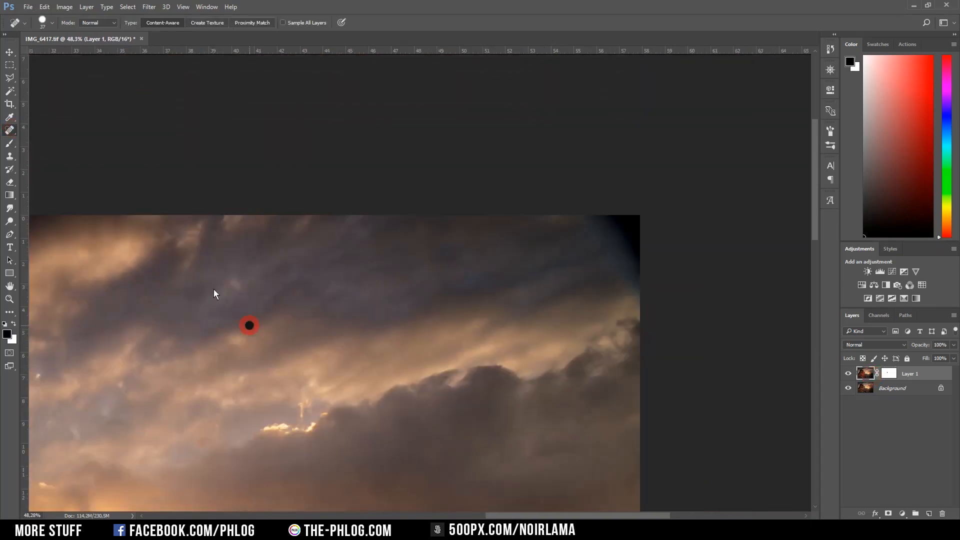
Heal the remaining small spots across the rest of the sky, continuing toward the rock towers
click(364, 164)
click(314, 130)
click(397, 272)
click(200, 141)
drag(515, 515, 360, 515)
click(407, 150)
click(474, 122)
click(443, 128)
Clone sampled sky over the black vignetted upper-left corner of Layer 1 with the Clone Stamp
click(864, 372)
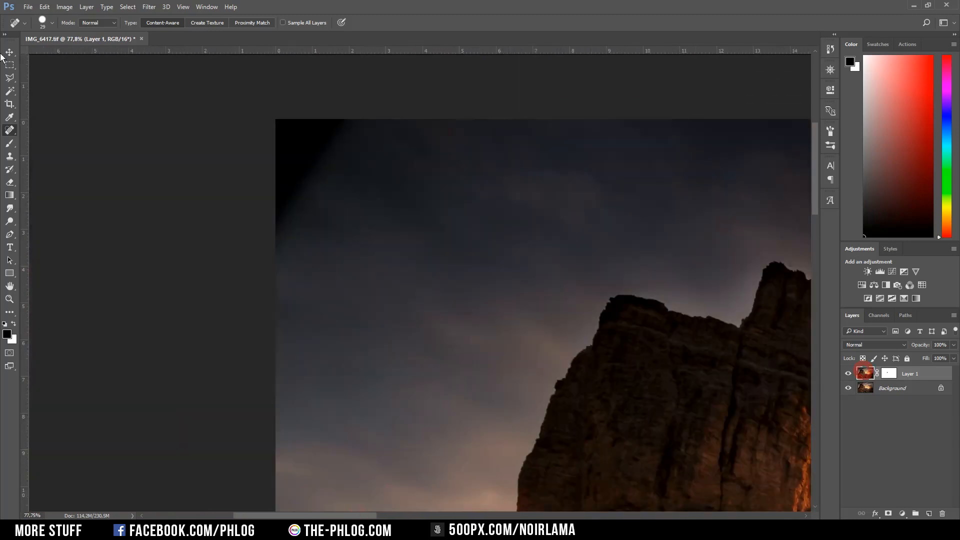
click(11, 158)
drag(349, 175, 391, 177)
alt+click(300, 127)
click(281, 135)
click(277, 192)
scroll(475, 311, down, 8)
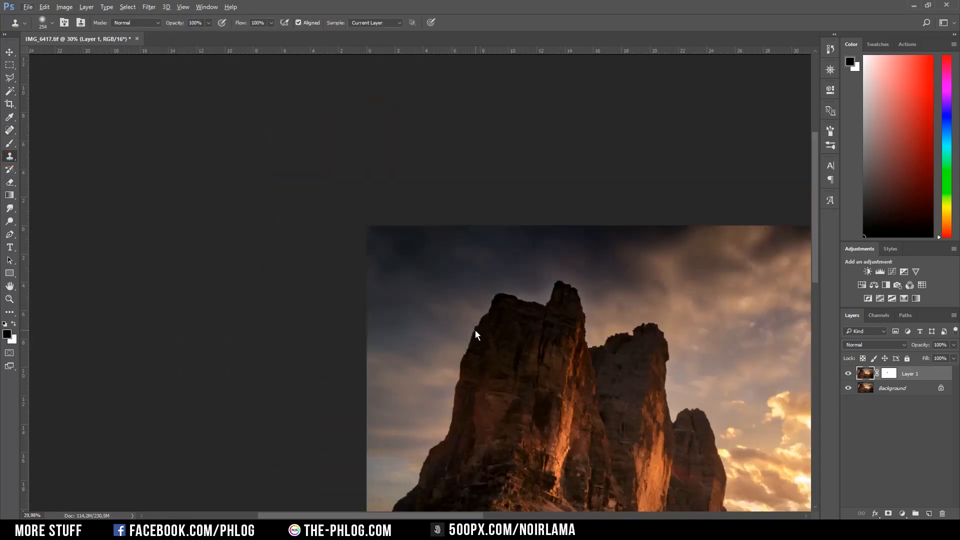
Clone nearby rock texture over the dark lower-left corner of the photo
scroll(475, 311, up, 4)
drag(815, 260, 814, 407)
alt+click(129, 316)
click(95, 338)
Clone nearby texture over the dark lower-right corner and the photo's right edge, and merge Layer 1 into the Background
scroll(100, 338, down, 6)
scroll(656, 435, up, 6)
alt+click(656, 439)
click(723, 435)
click(719, 404)
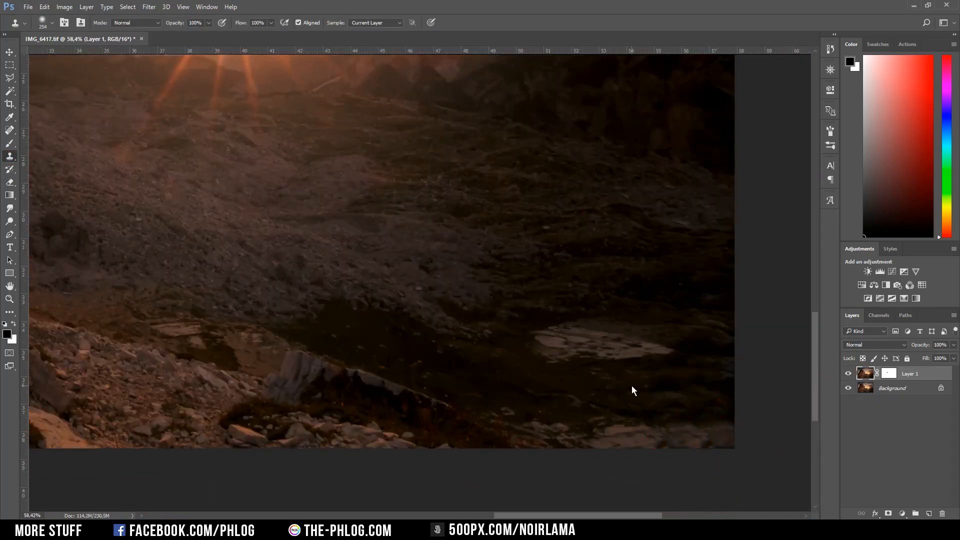
drag(600, 515, 666, 514)
alt+click(509, 158)
click(562, 172)
scroll(574, 191, down, 6)
key(ctrl+e)
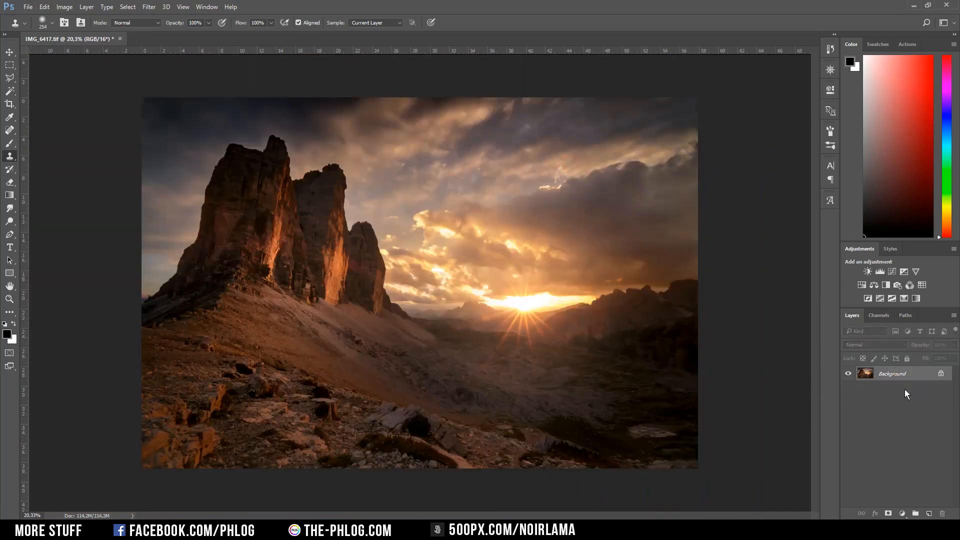
Apply the Polarization filter of Color Efex Pro 4 to the Background with its Strength raised
click(150, 7)
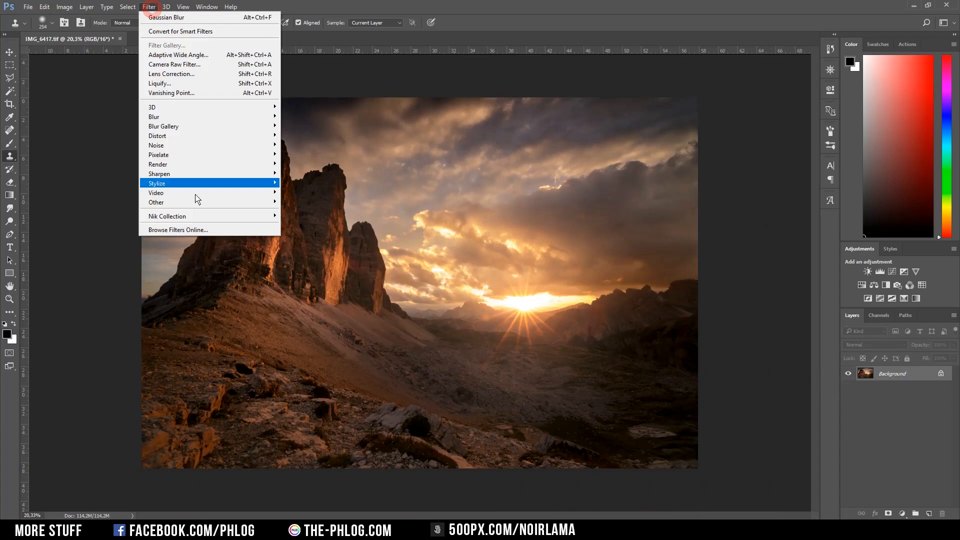
mouse_move(204, 219)
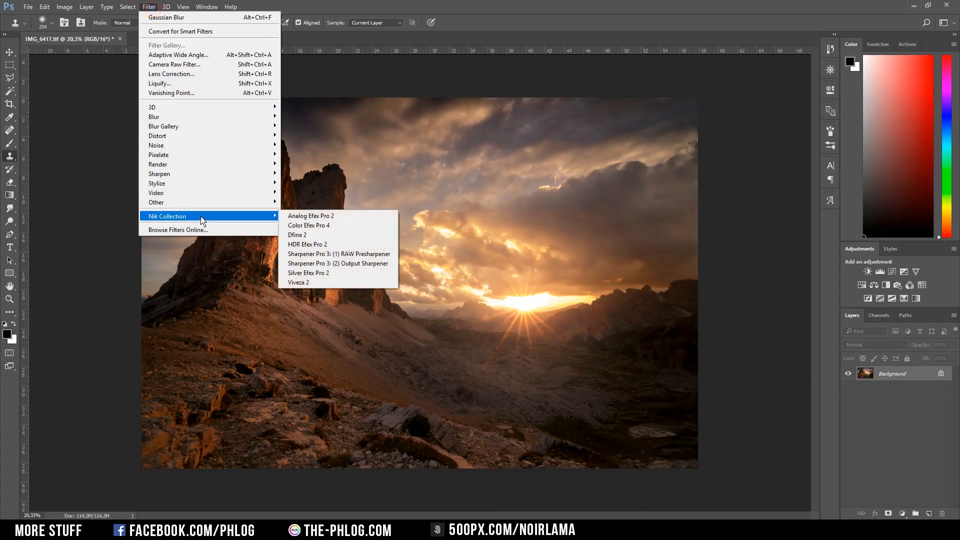
click(340, 228)
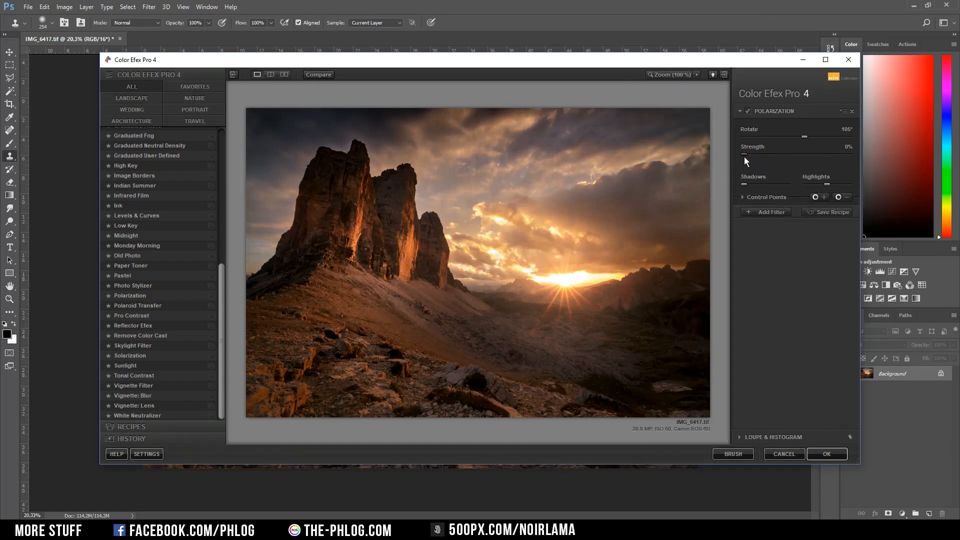
click(797, 154)
drag(765, 157, 804, 151)
click(825, 452)
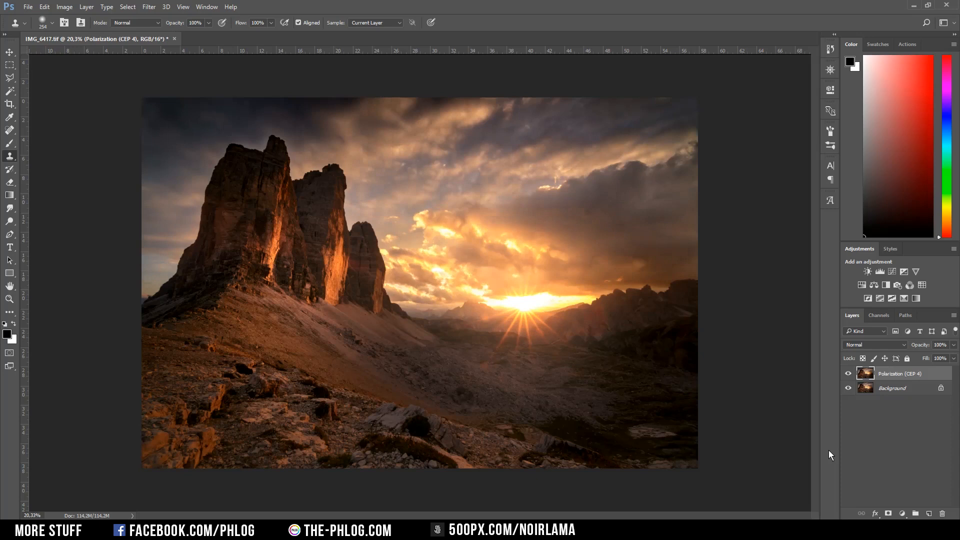
Add a layer mask to the Polarization layer, paint black over the sun area with a large soft brush and compare the layer on and off
click(888, 513)
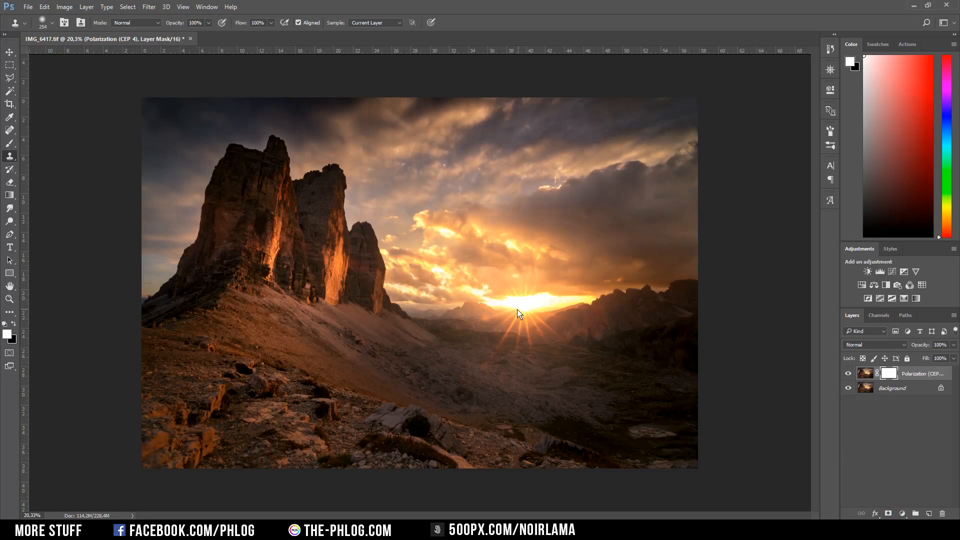
right_click(541, 315)
key(Escape)
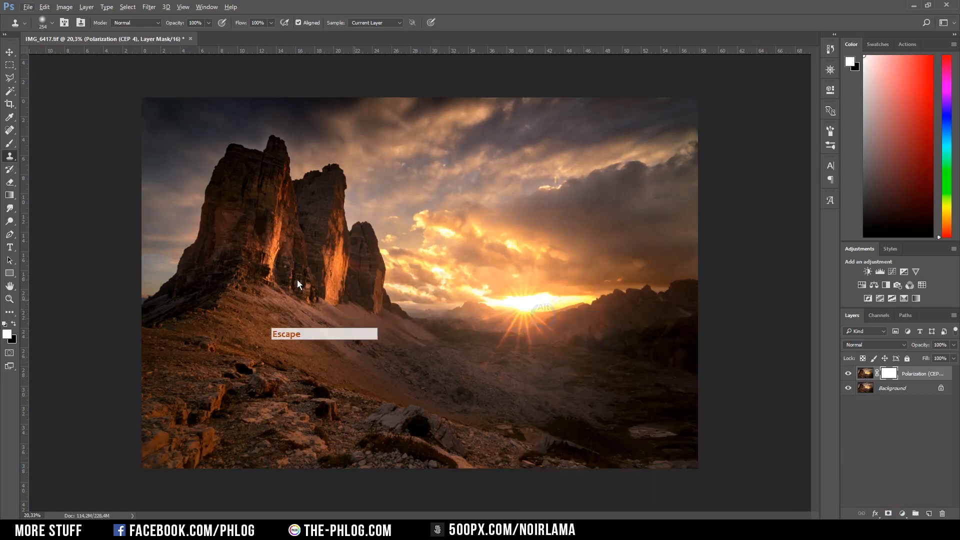
click(10, 143)
alt+right_click(539, 262)
drag(538, 262, 563, 262)
click(850, 374)
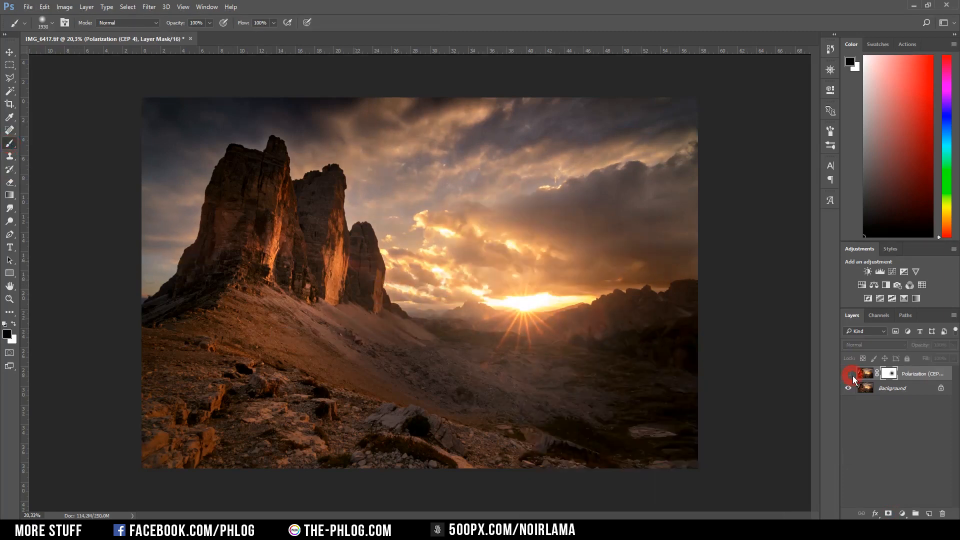
click(849, 374)
Mask the polarization effect out of the dark valley, the rocky foreground and the clouds above the sun, and merge the layer down
mouse_move(639, 370)
mouse_down()
mouse_move(605, 367)
mouse_move(621, 385)
mouse_move(609, 386)
mouse_up()
drag(306, 421, 335, 421)
drag(163, 401, 352, 457)
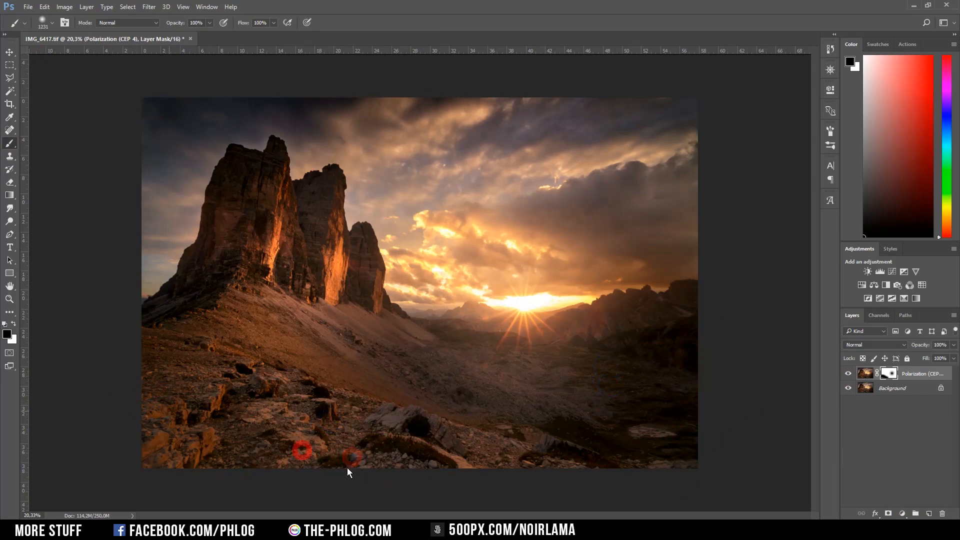
drag(667, 502, 111, 488)
click(848, 373)
click(849, 374)
mouse_move(532, 235)
mouse_down()
mouse_move(503, 235)
mouse_move(547, 249)
mouse_up()
click(847, 374)
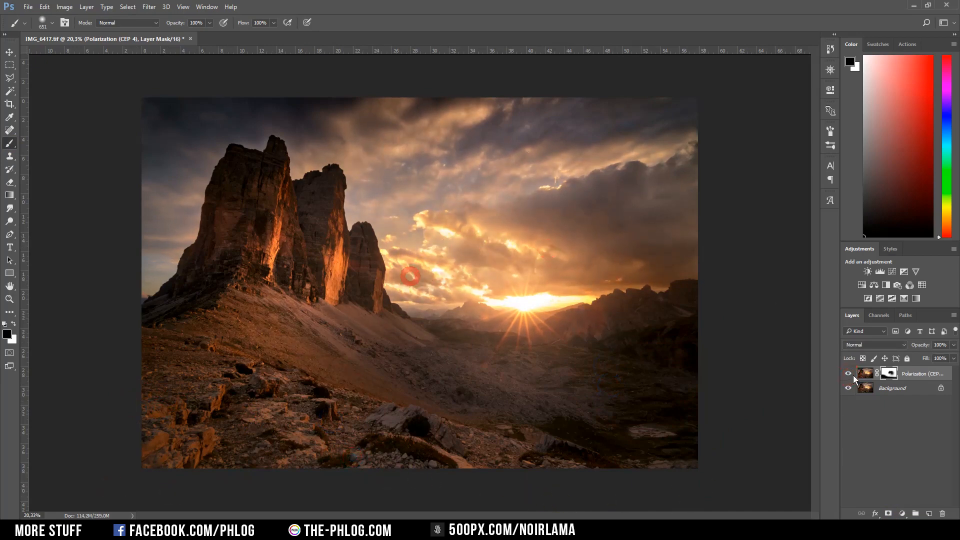
key(ctrl+e)
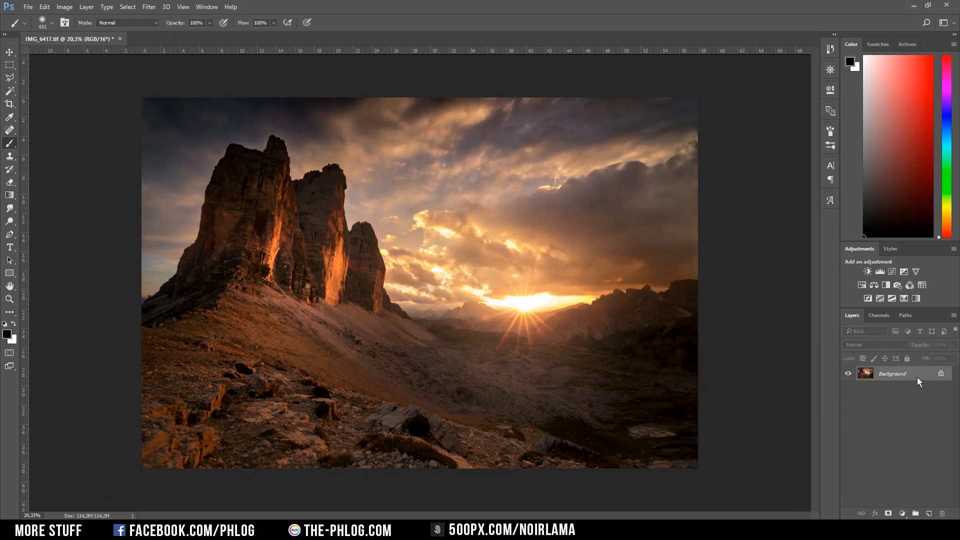
Apply the Sunlight filter of Color Efex Pro 4 with Light Strength about 15% and Saturation about -3%
click(150, 7)
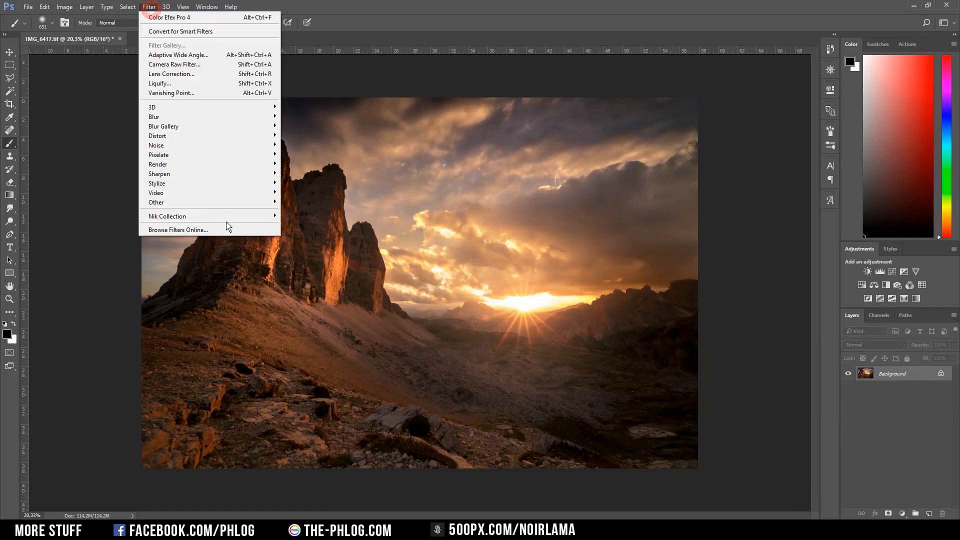
mouse_move(228, 224)
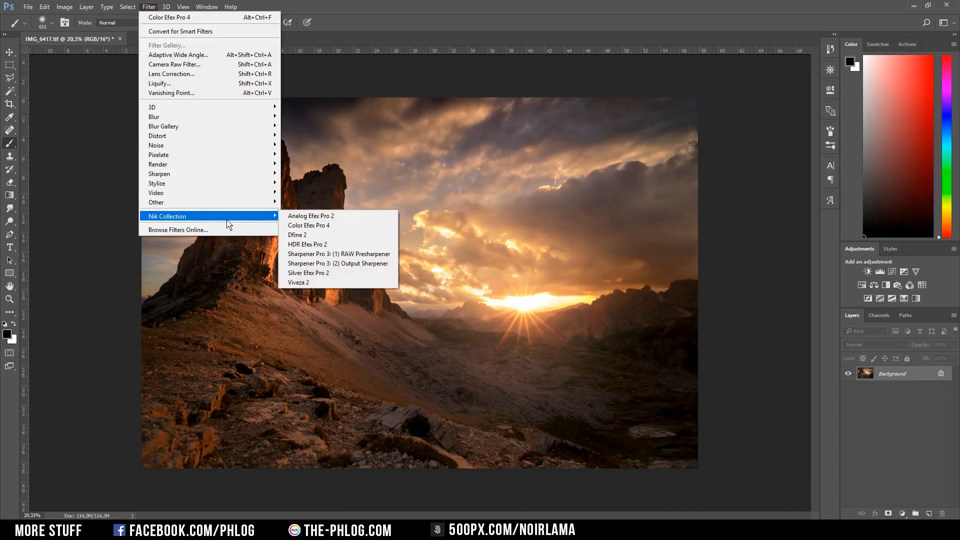
click(354, 226)
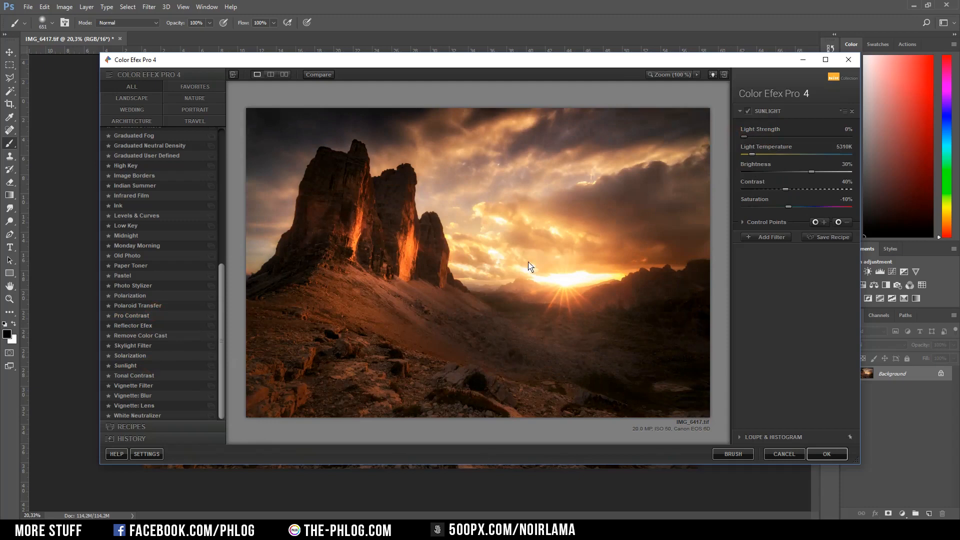
drag(745, 137, 760, 137)
drag(788, 207, 798, 207)
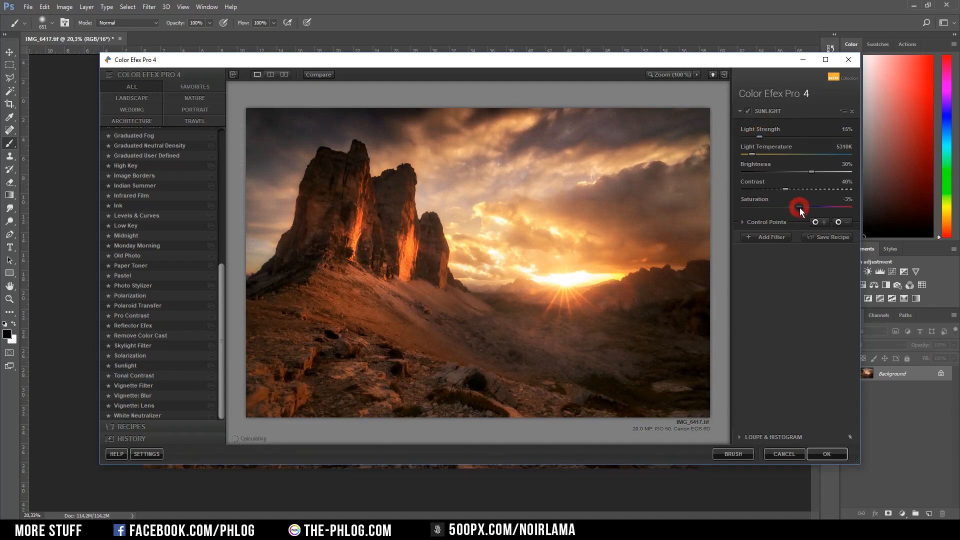
drag(756, 137, 760, 137)
click(823, 453)
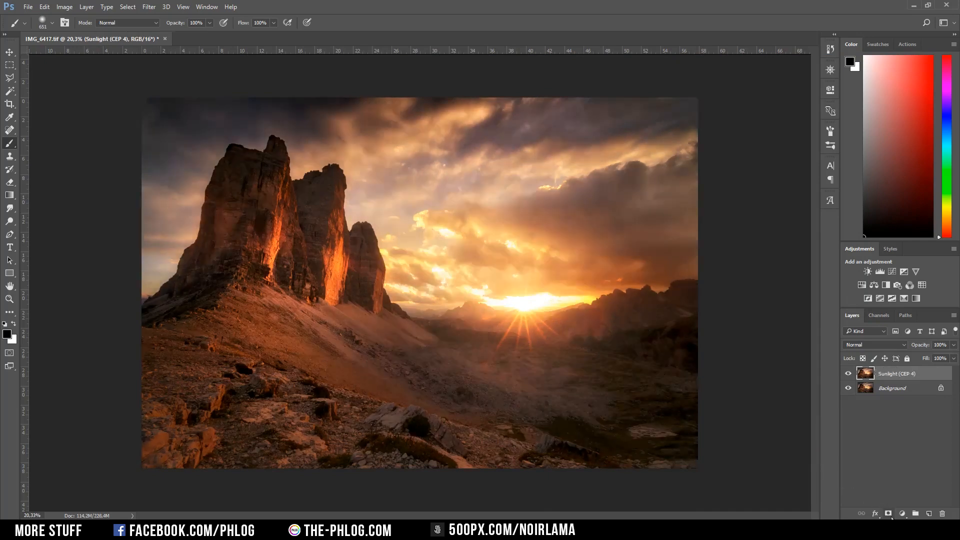
Mask the Sunlight layer over the rock towers and rocky foreground, set its opacity to 62% and merge it with the Background
click(889, 513)
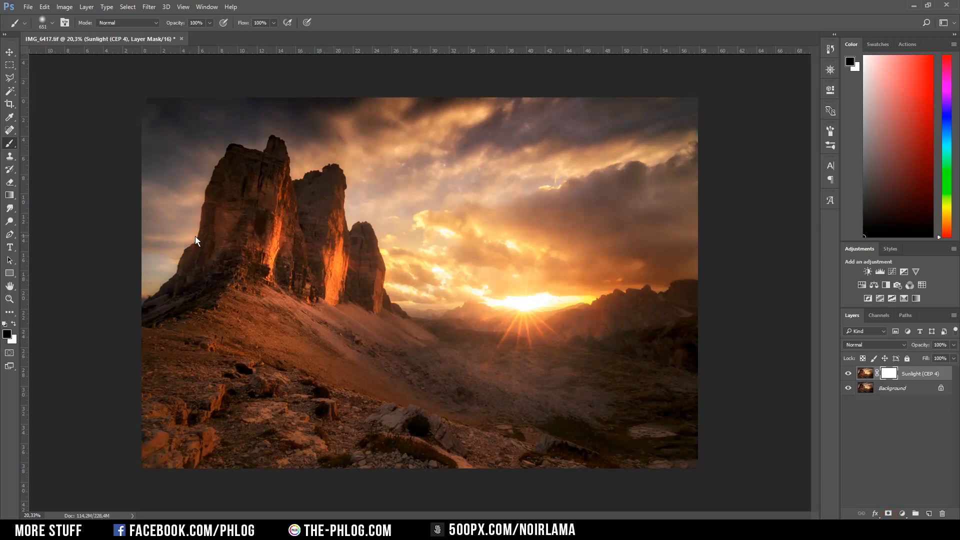
mouse_move(146, 261)
mouse_down()
mouse_move(191, 236)
mouse_move(255, 143)
mouse_move(315, 223)
mouse_up()
mouse_move(184, 360)
mouse_down()
mouse_move(481, 488)
mouse_move(576, 88)
mouse_move(163, 197)
mouse_move(137, 418)
mouse_up()
click(847, 374)
click(848, 373)
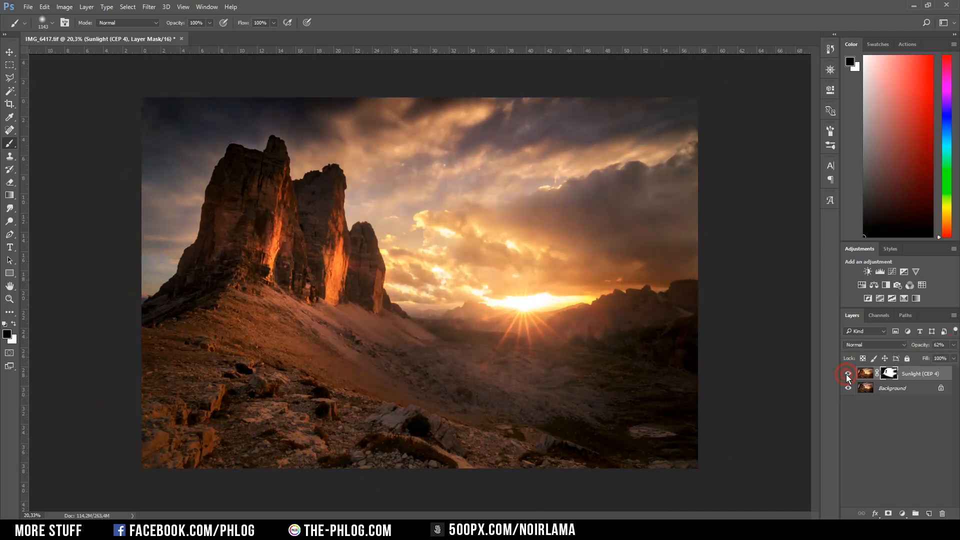
ctrl+click(904, 388)
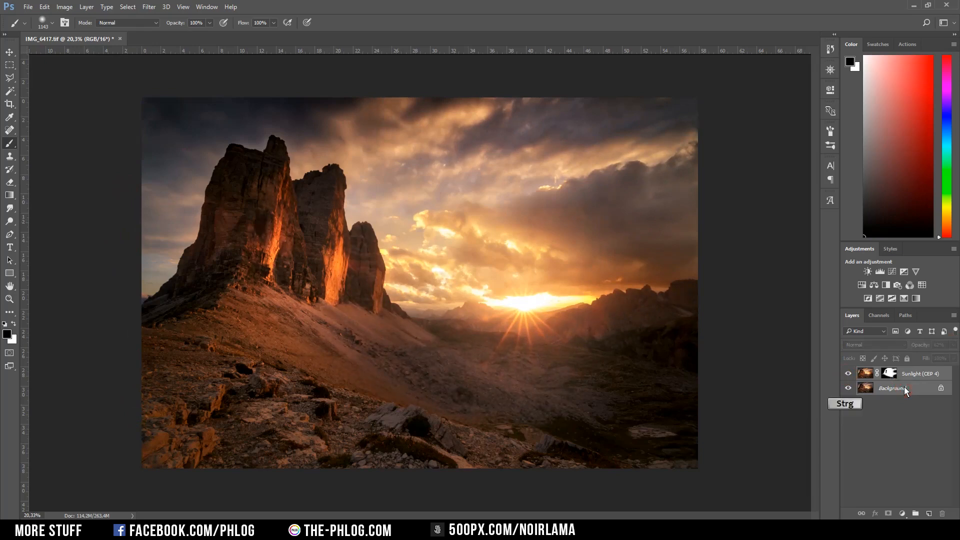
key(ctrl+e)
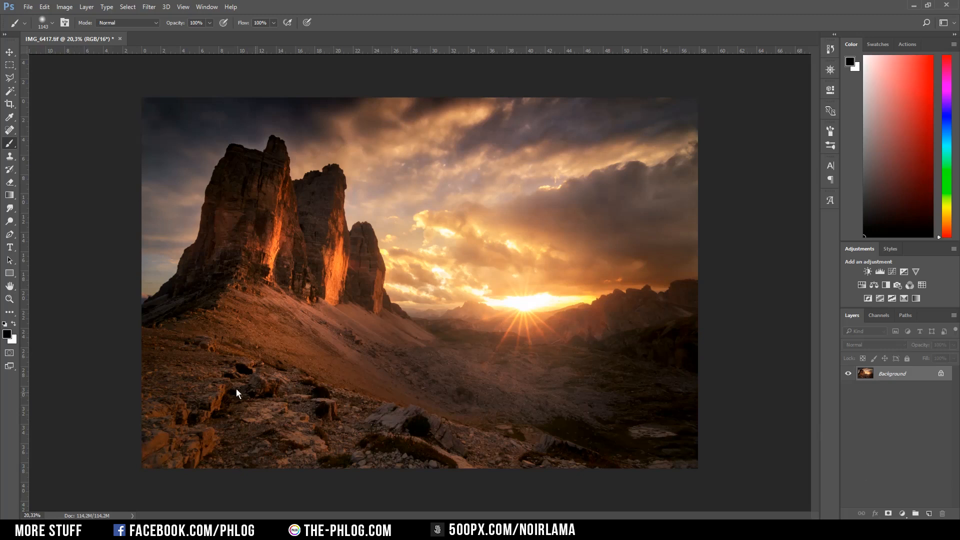
Create an empty layer with a layer mask and fill the mask with a grayscale copy of the photo using Apply Image
click(929, 513)
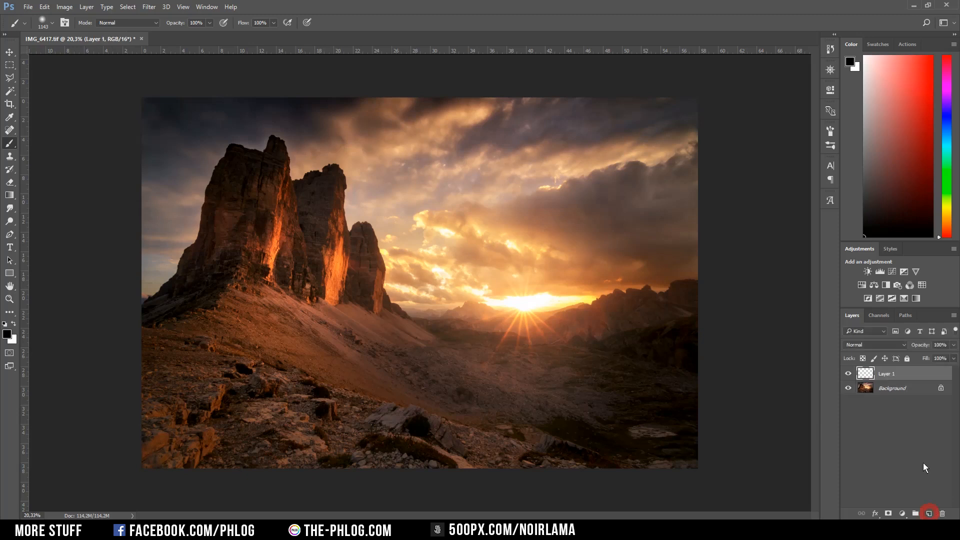
click(888, 513)
click(63, 8)
click(63, 8)
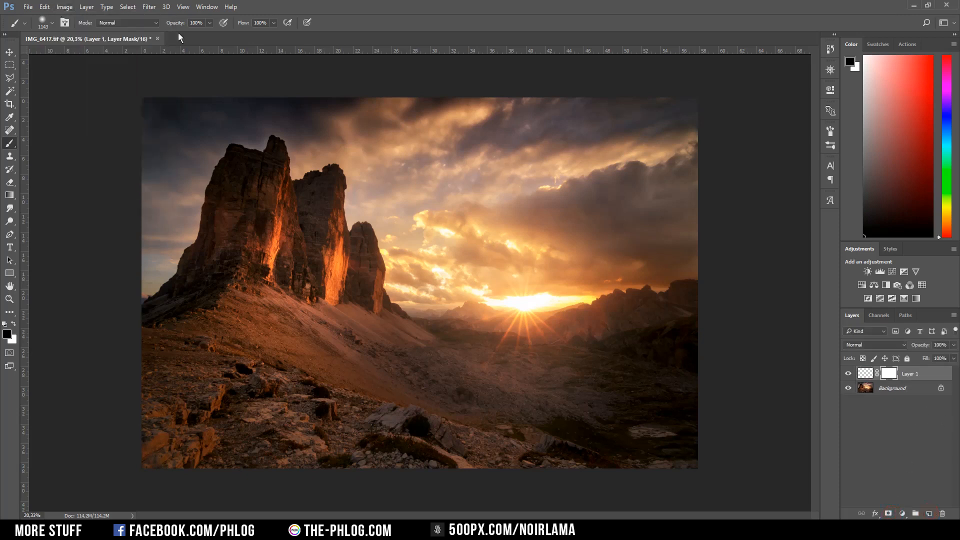
click(64, 8)
click(105, 150)
click(570, 155)
Darken the midtones and increase the contrast of Layer 1's luminosity mask with a Levels adjustment
key(b)
alt+click(891, 376)
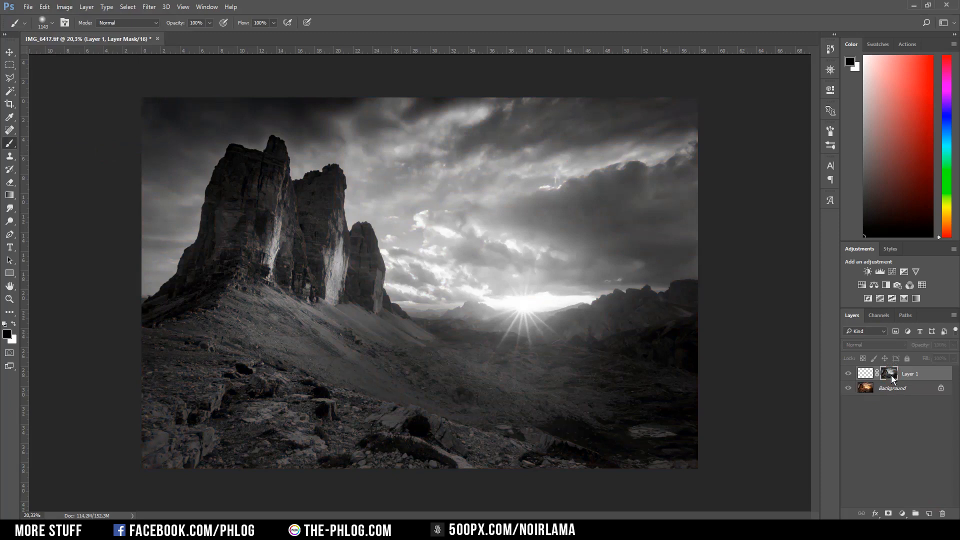
key(ctrl+l)
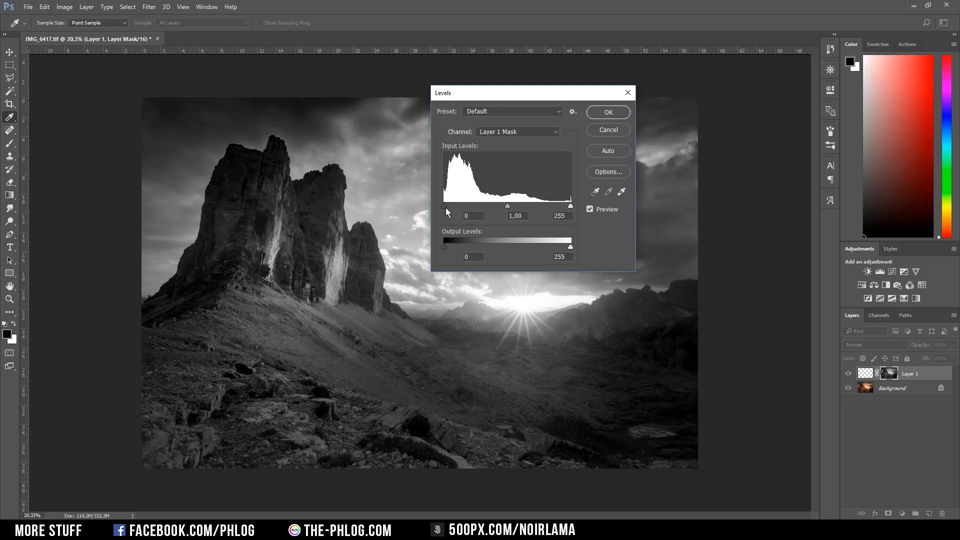
mouse_move(508, 206)
mouse_down()
mouse_move(495, 206)
mouse_move(520, 208)
mouse_up()
drag(443, 206, 451, 206)
drag(571, 206, 554, 208)
click(516, 206)
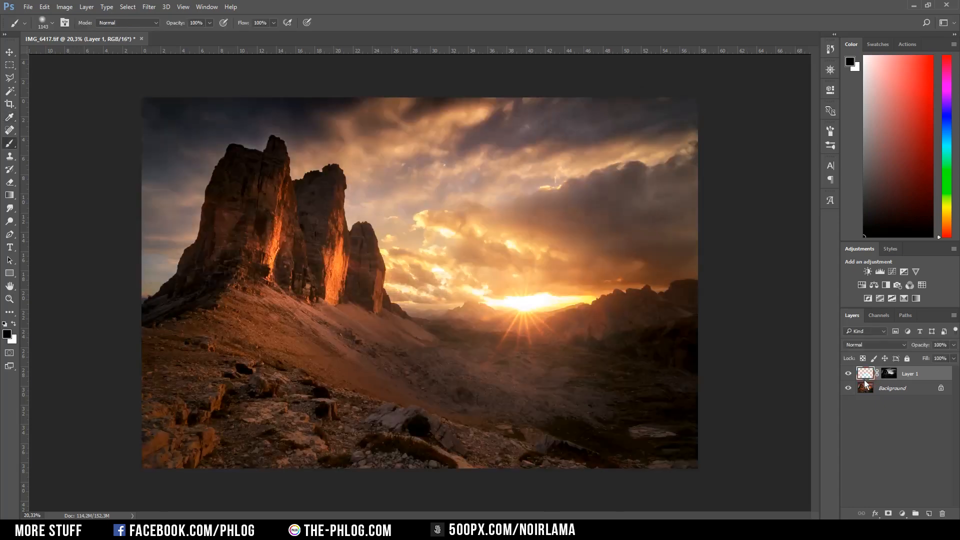
Set Layer 1's blend mode to Overlay and paint white with a large soft brush over the rocky foreground to brighten its highlights
click(876, 344)
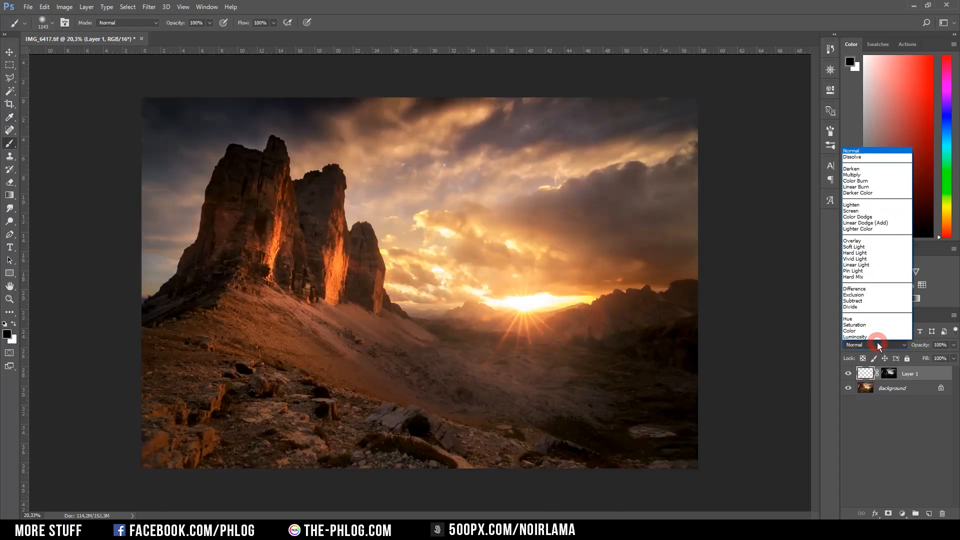
click(875, 242)
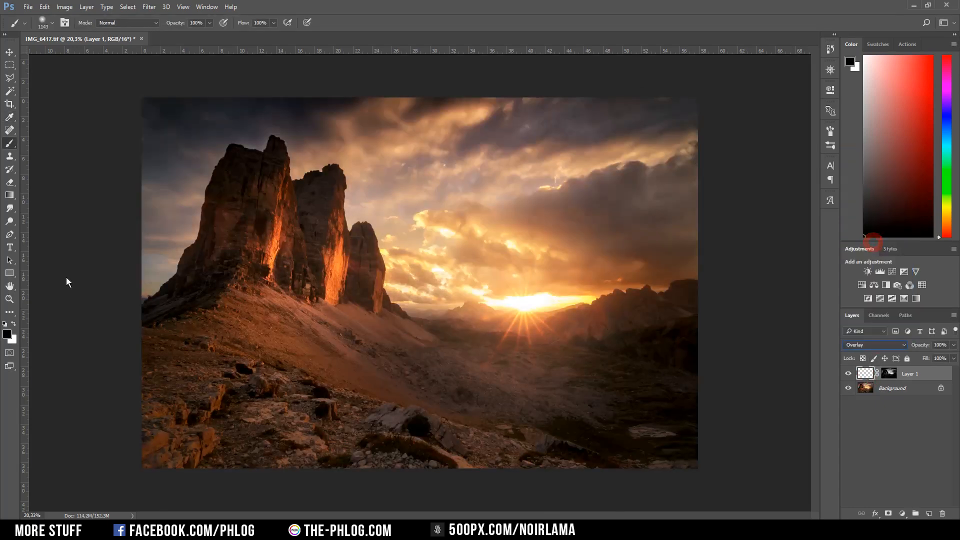
click(14, 324)
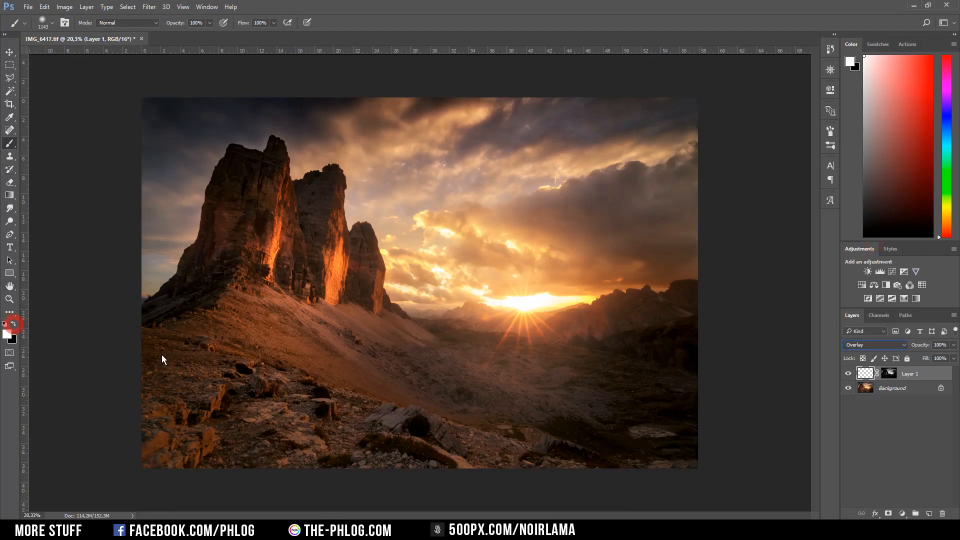
drag(315, 414, 303, 415)
click(240, 422)
click(286, 413)
click(439, 453)
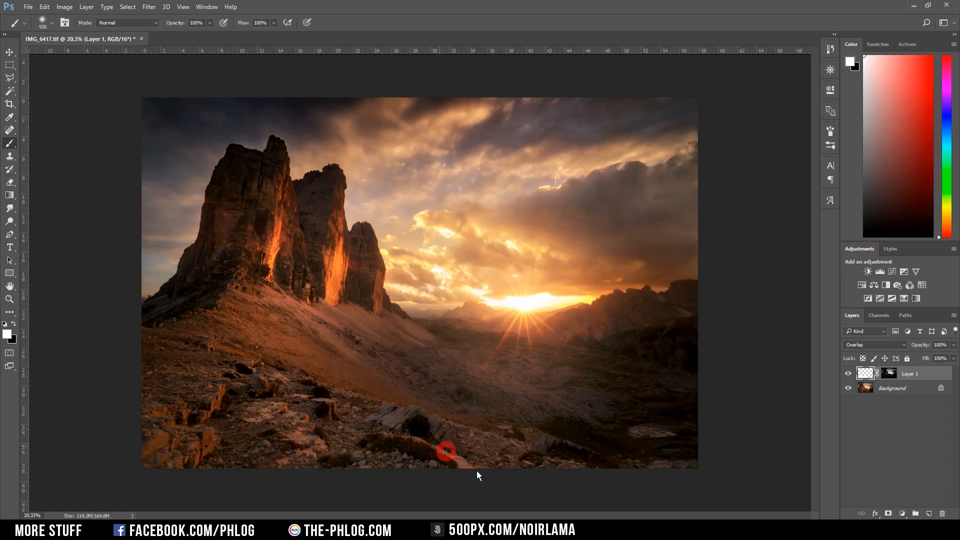
click(849, 374)
click(848, 373)
click(849, 373)
click(848, 373)
Paint black on Layer 1's mask along the sky beside the rock towers to remove the brightening there
key(4)
key(9)
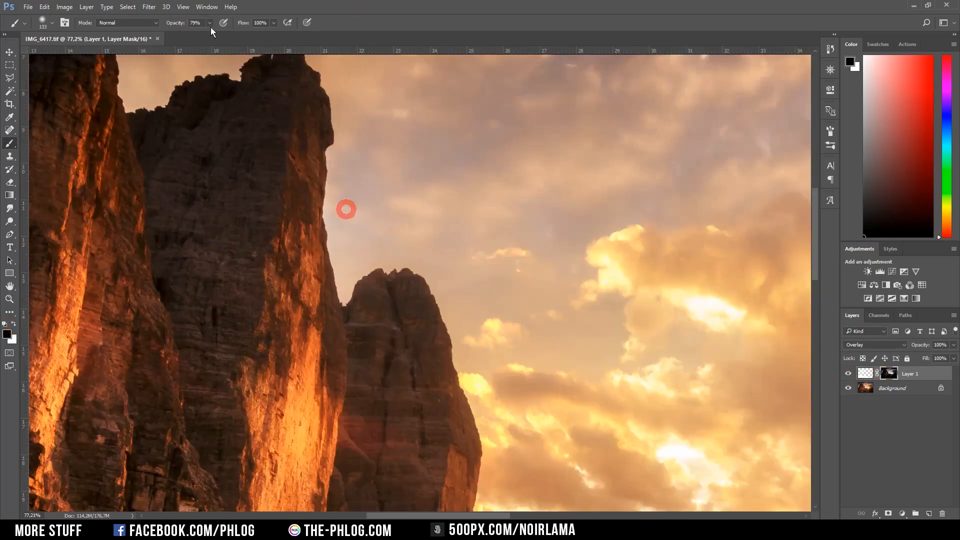
click(366, 178)
drag(350, 212, 352, 333)
click(143, 178)
scroll(170, 202, down, 13)
click(849, 374)
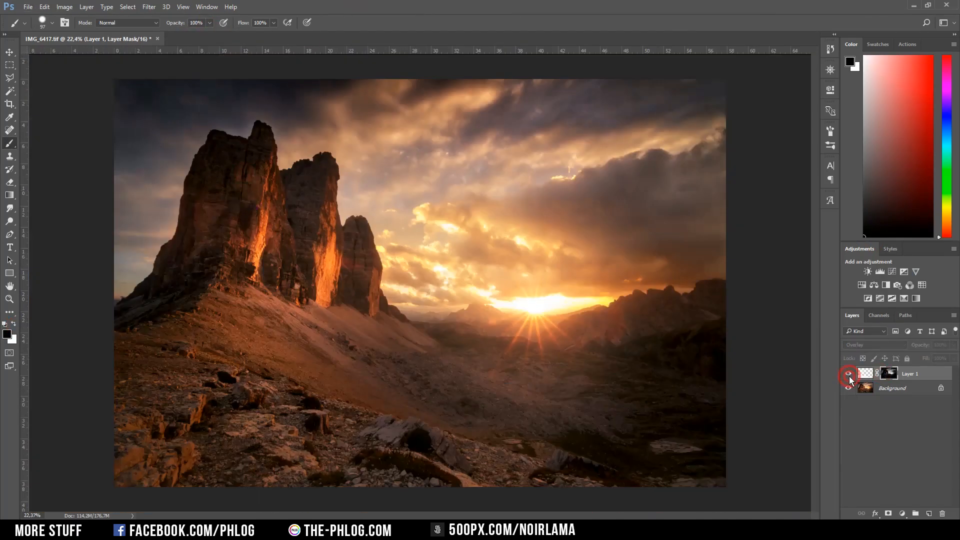
click(849, 374)
click(885, 406)
click(920, 372)
click(902, 514)
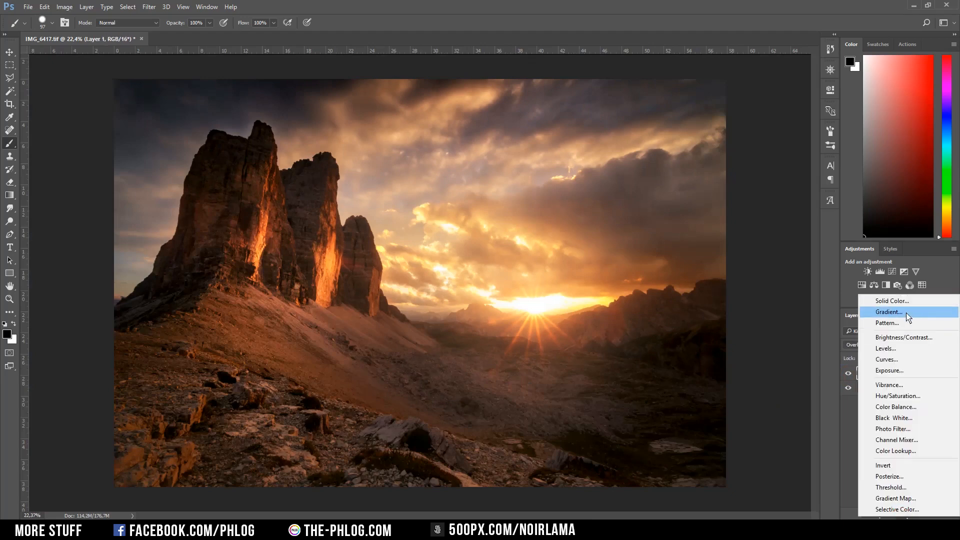
click(880, 360)
drag(772, 172, 770, 170)
click(802, 86)
key(Delete)
Merge Layer 1 into the Background and apply Color Efex Pro 4's Vignette: Lens filter with Amount -4% and a fully rectangular shape
key(ctrl+e)
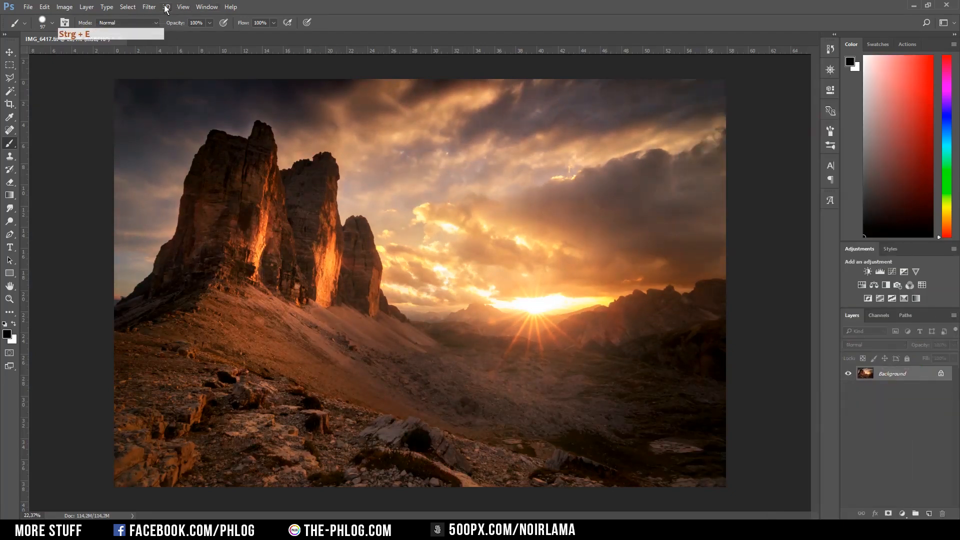
click(149, 7)
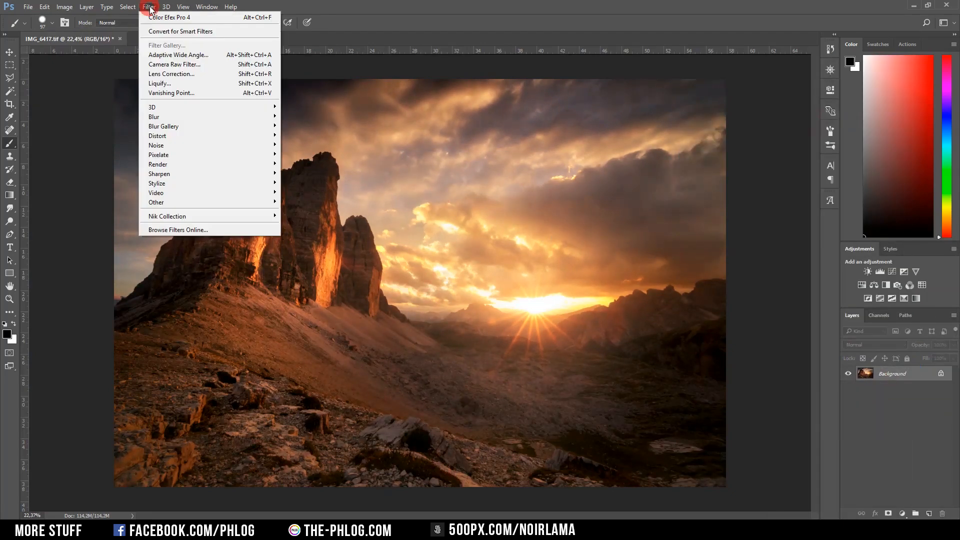
mouse_move(200, 216)
click(336, 224)
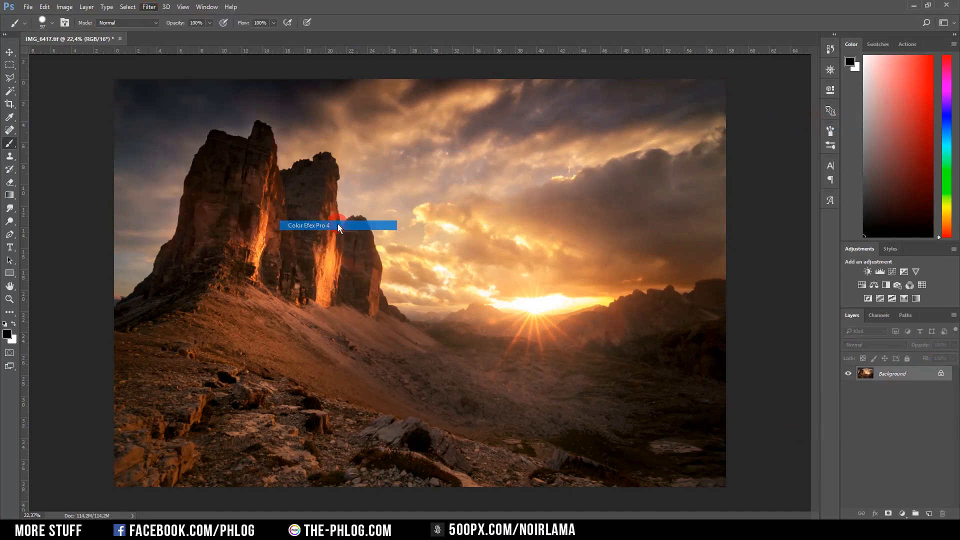
click(157, 406)
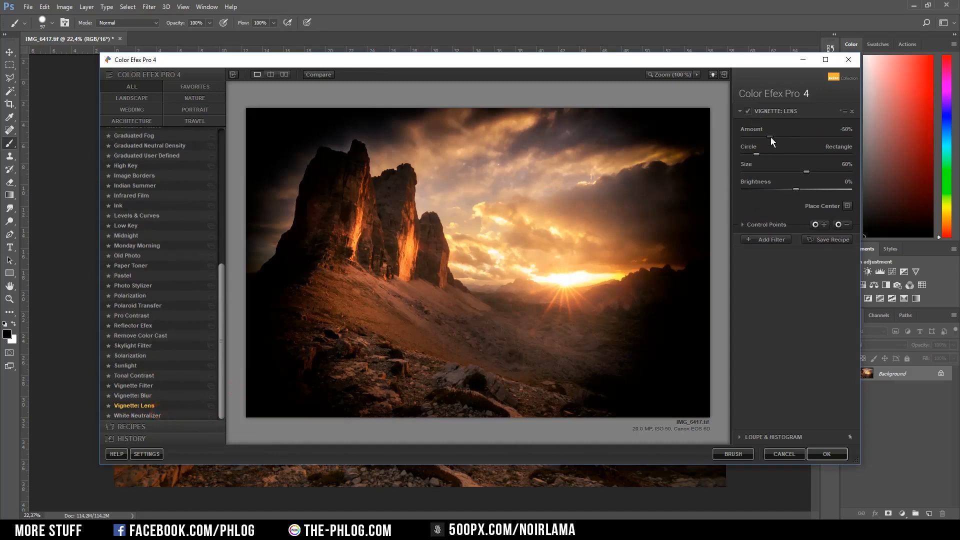
drag(771, 138, 795, 138)
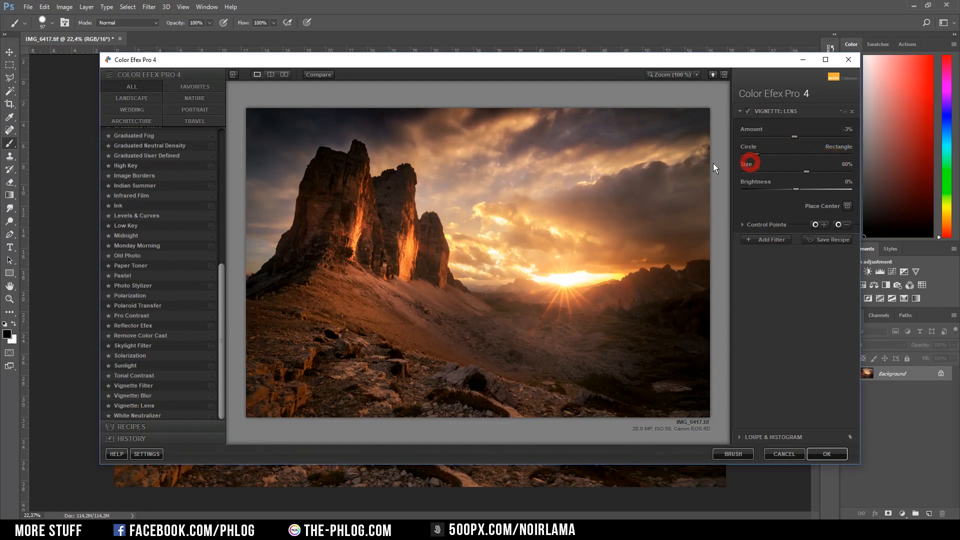
drag(756, 154, 895, 170)
drag(794, 138, 795, 137)
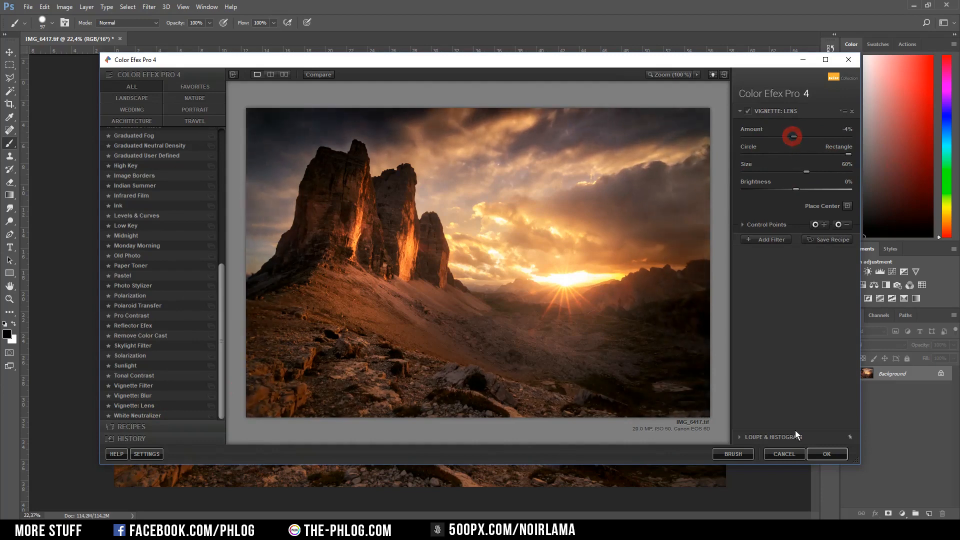
click(827, 453)
click(848, 374)
click(848, 374)
click(847, 374)
click(847, 374)
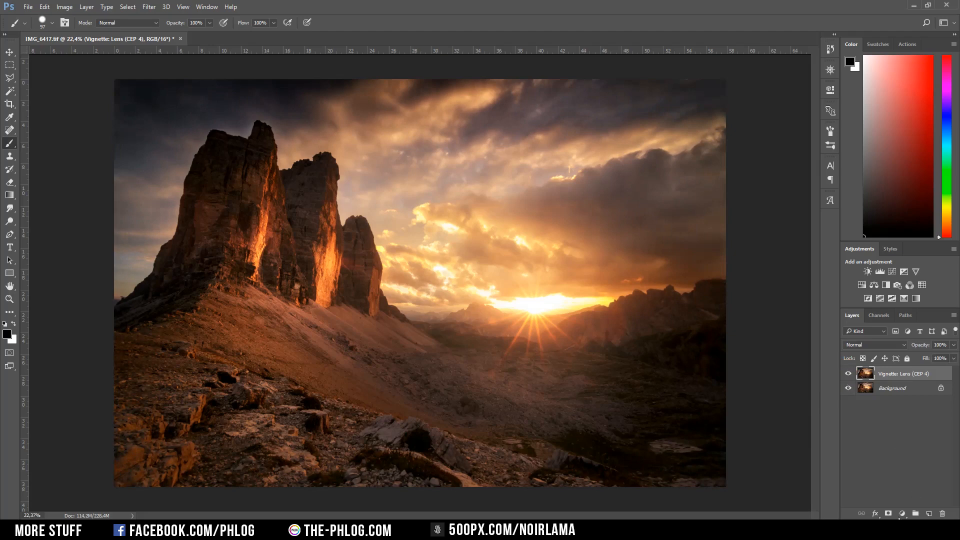
click(870, 530)
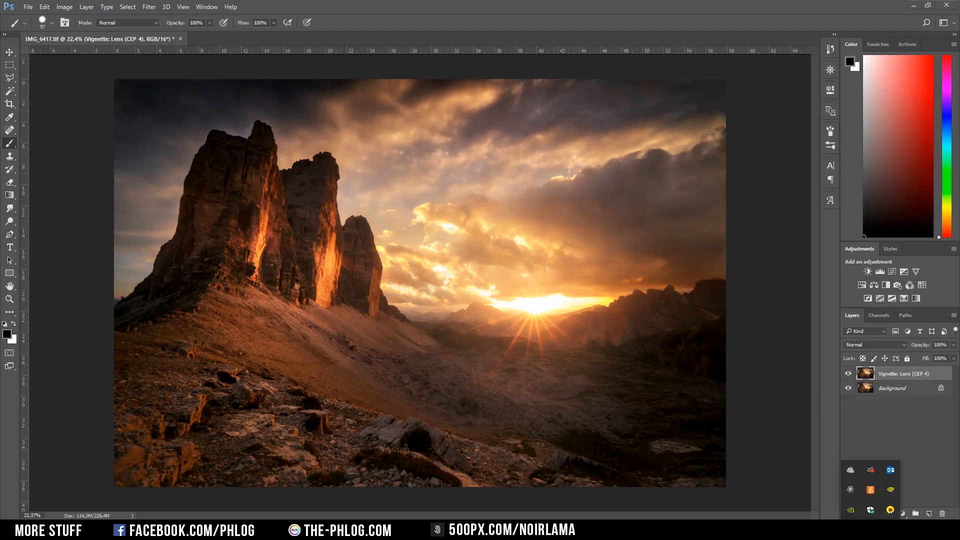